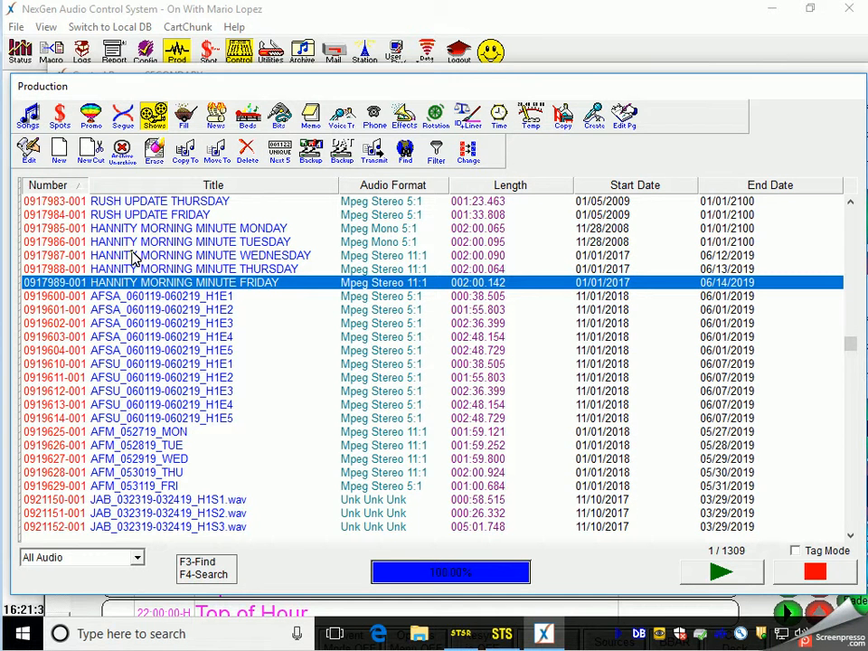
- Select the Hannity Morning Minute Monday through Friday carts (0917985–0917989) in the Production list
left_click(136, 228)
left_click(226, 282, "shift")
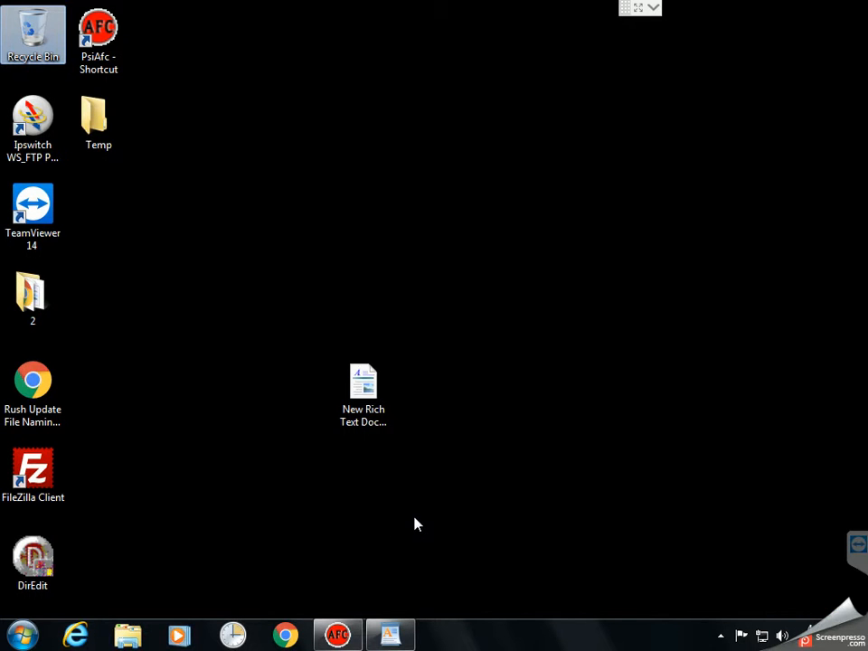
- Copy the first ftp:// link with login from the WordPad instructions, then bring up a Libraries window
left_click(389, 635)
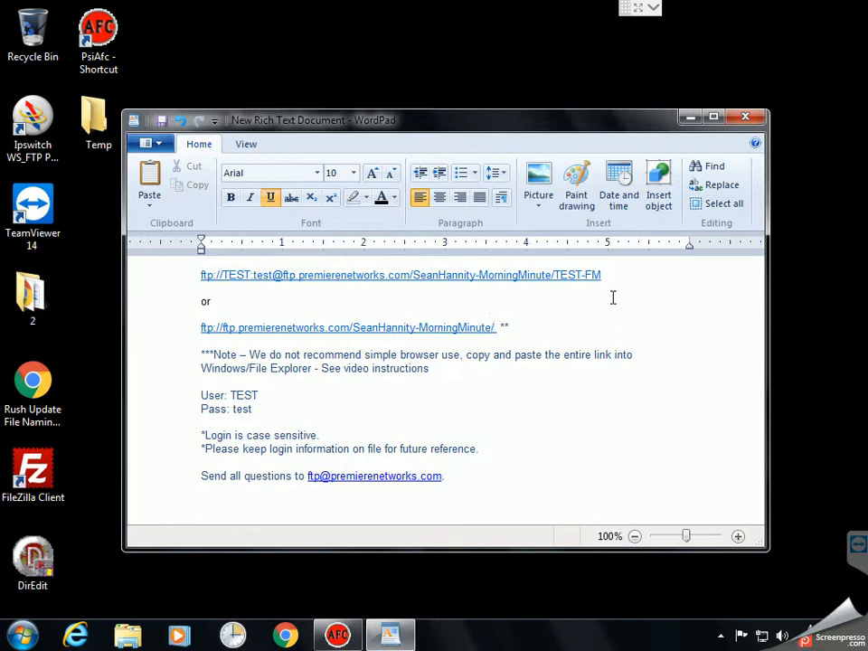
left_click_drag(608, 277, 203, 276)
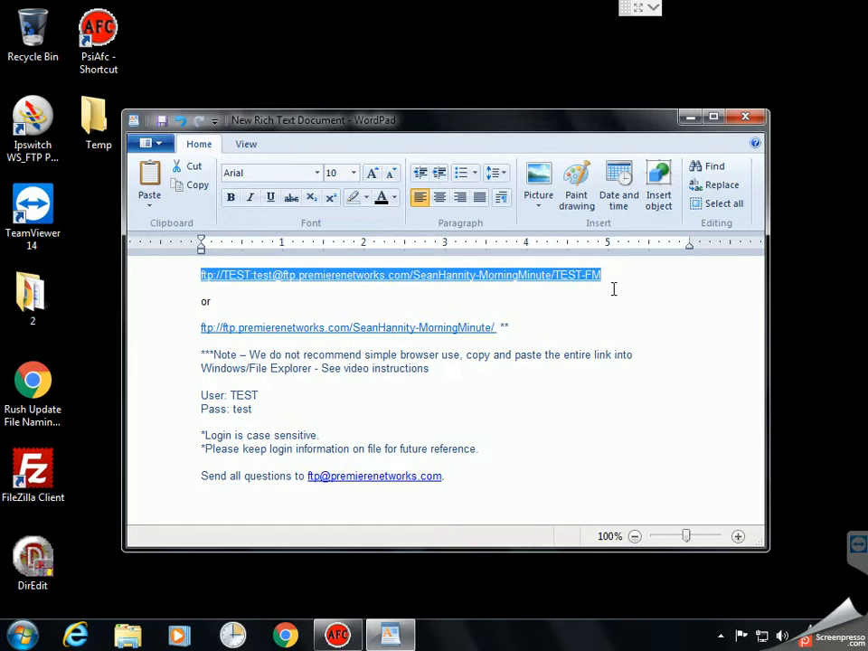
right_click(535, 283)
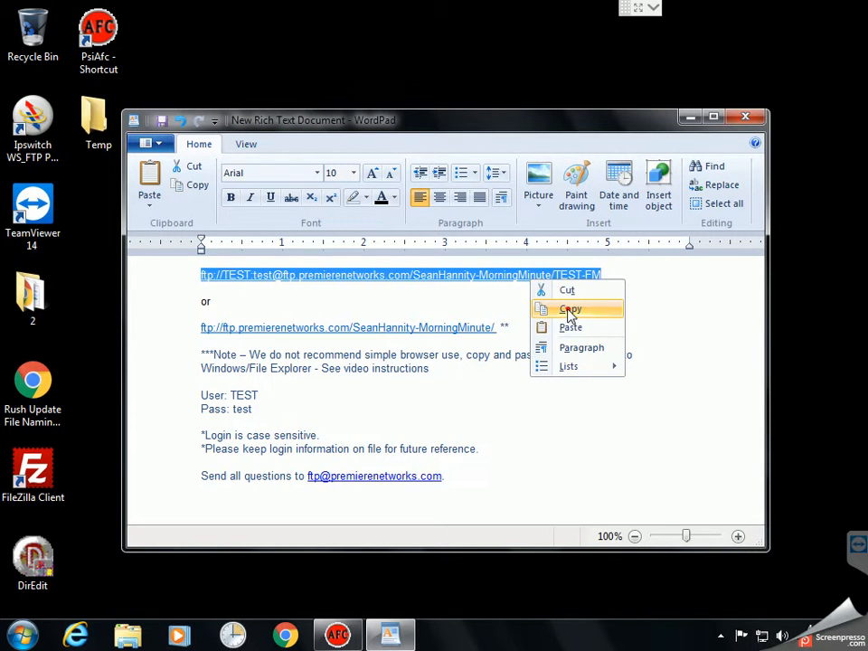
left_click(560, 306)
left_click(128, 636)
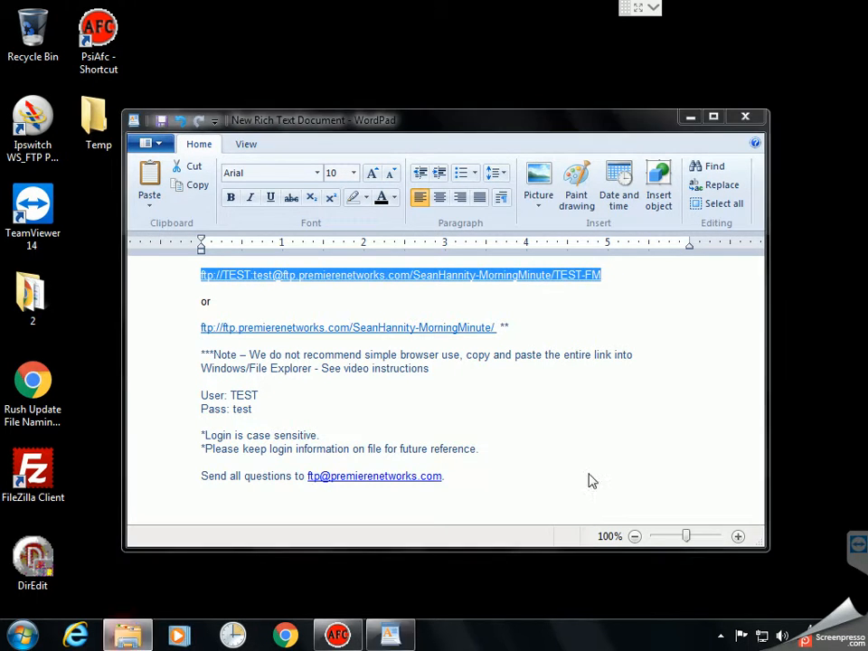
left_click_drag(339, 55, 353, 47)
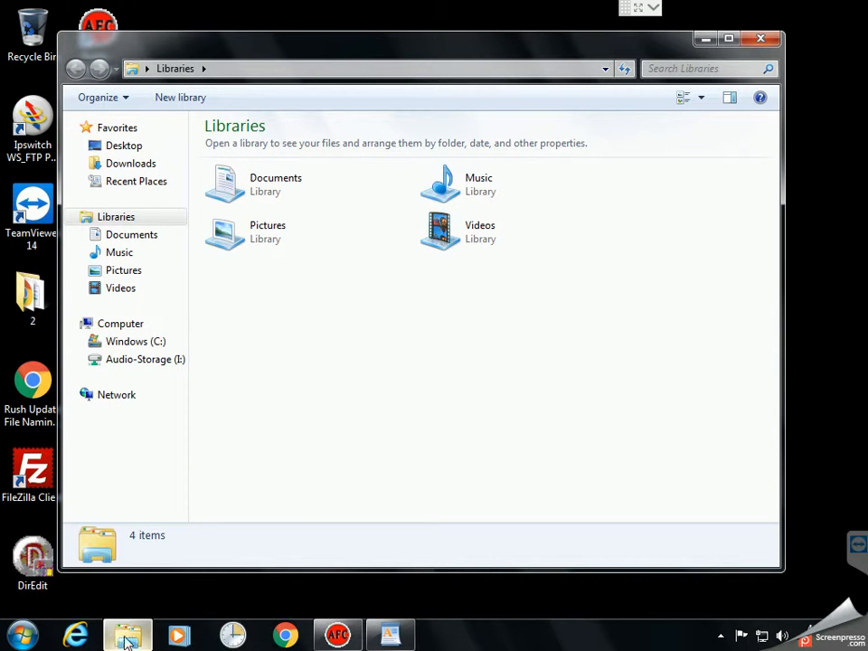
- Close the Start menu after browsing Accessories and System Tools, then highlight the 'Libraries' address text
mouse_move(138, 639)
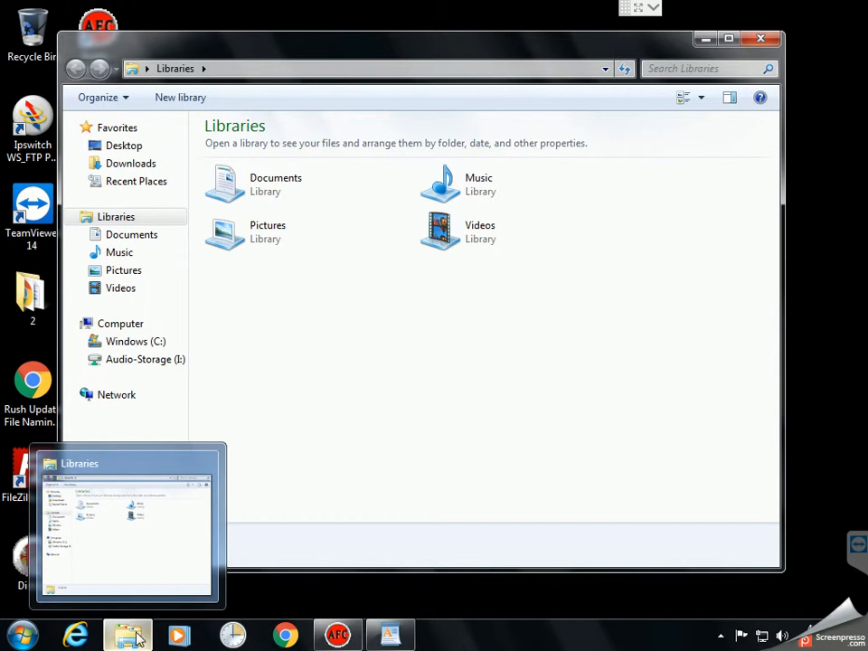
right_click(22, 638)
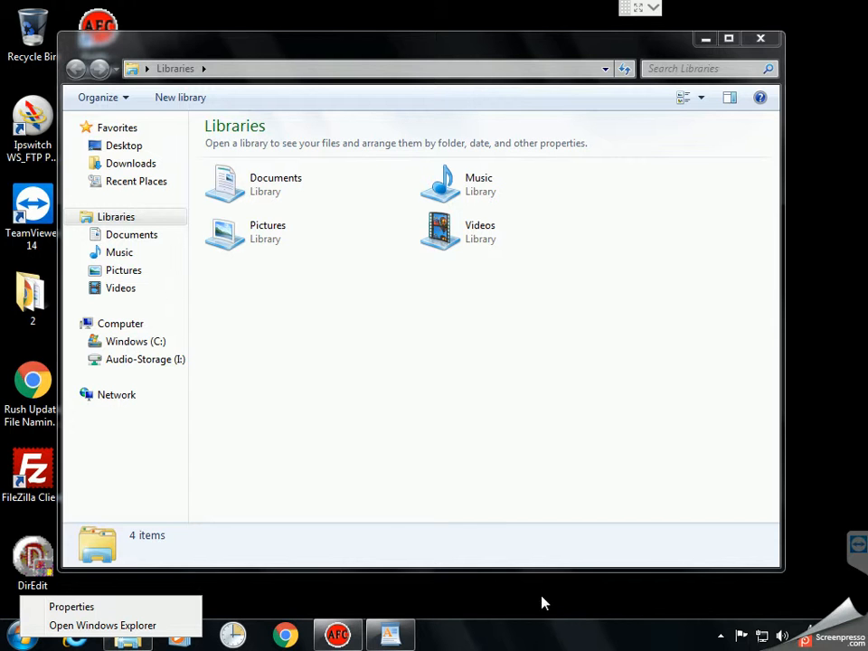
left_click(499, 635)
left_click(22, 636)
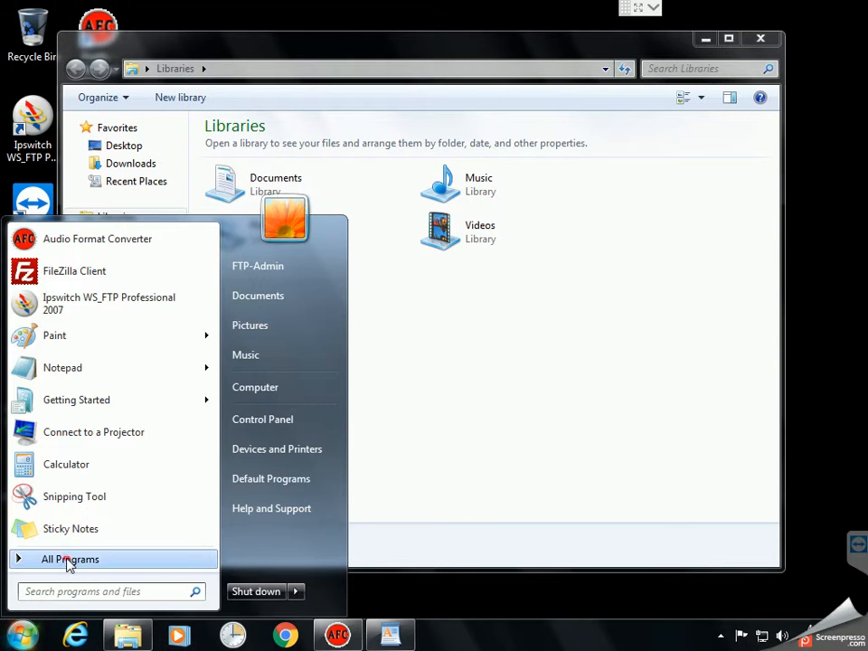
left_click(69, 564)
left_click(54, 441)
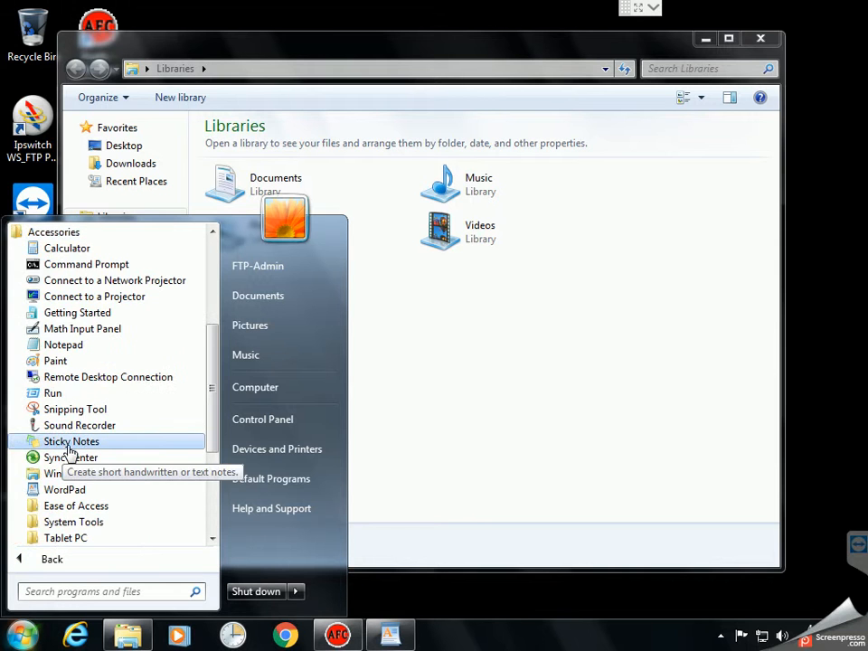
scroll(77, 443, "down", 3)
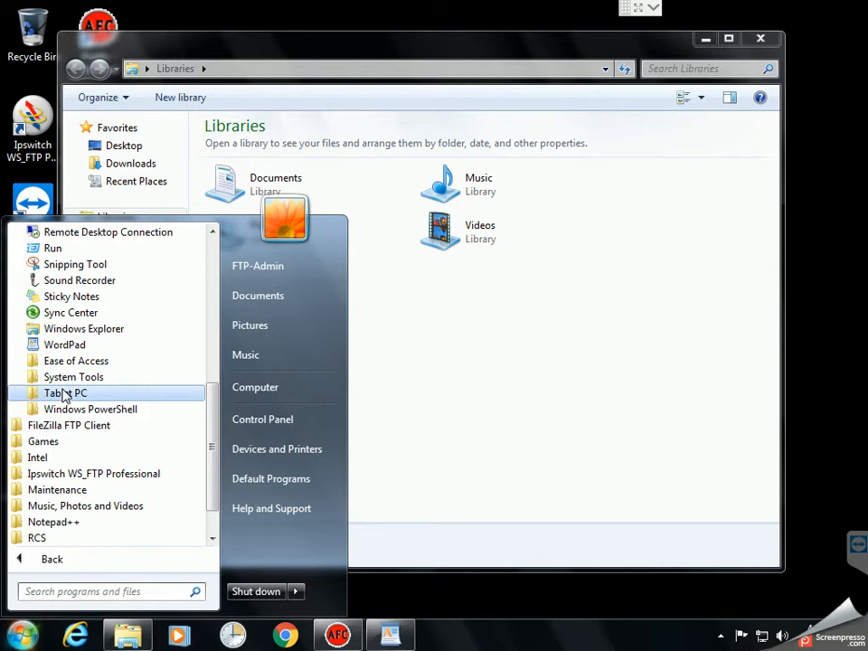
right_click(64, 382)
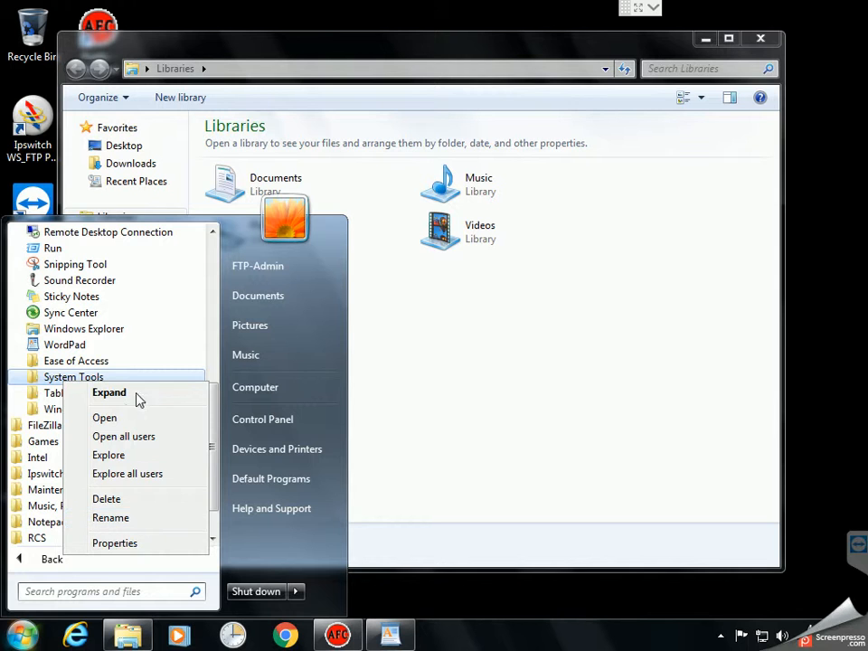
left_click(436, 379)
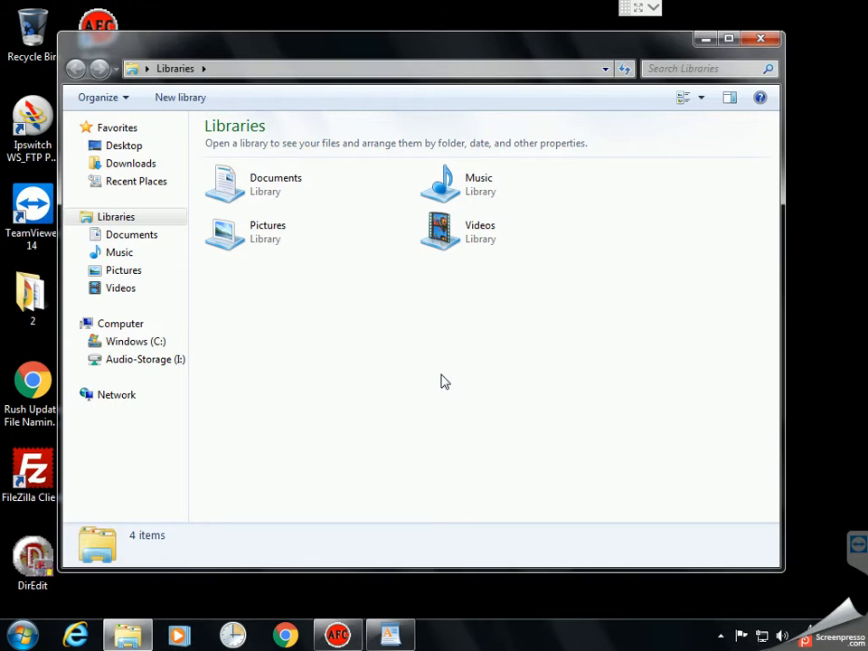
left_click(348, 68)
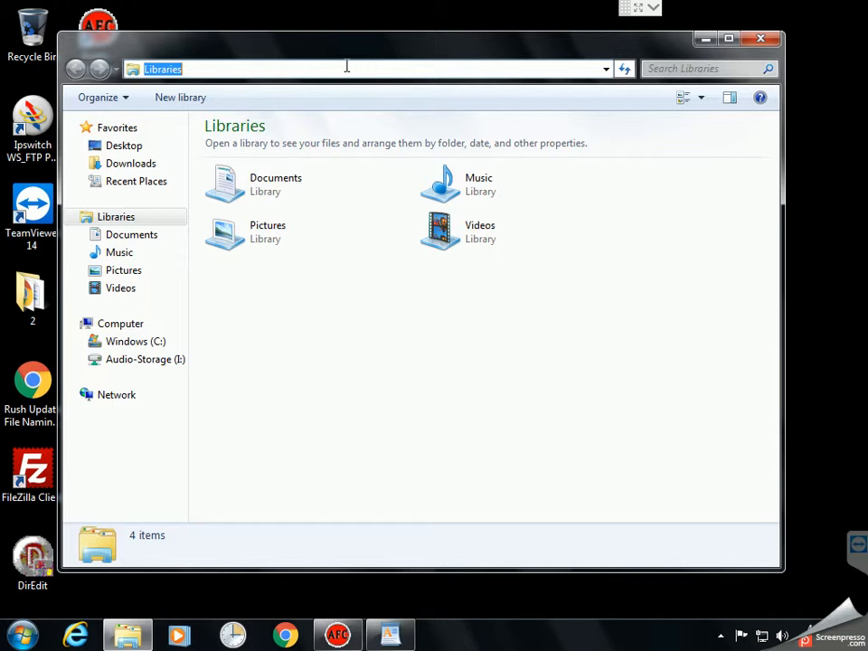
- Paste the copied FTP link into the Explorer address bar and go to it
right_click(344, 65)
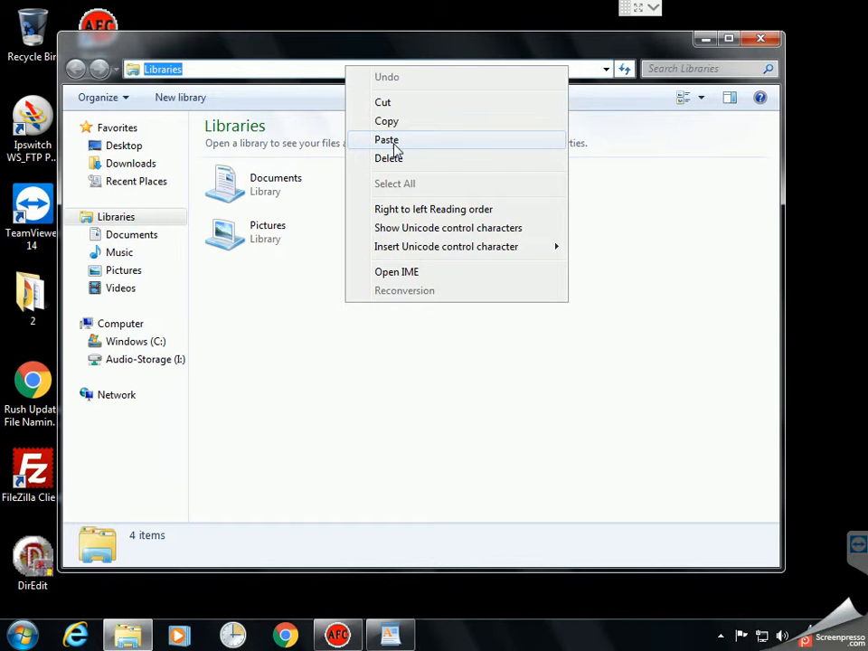
left_click(392, 141)
key("Return")
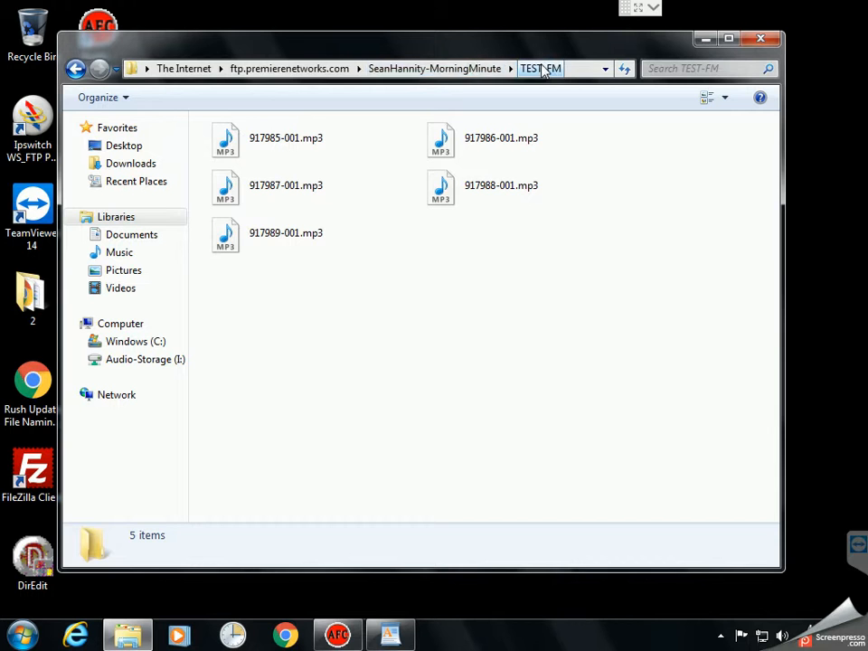
- Show the TEST-FM folder's five MP3 files in Details view and open desktop folder 2
left_click(724, 97)
left_click(779, 161)
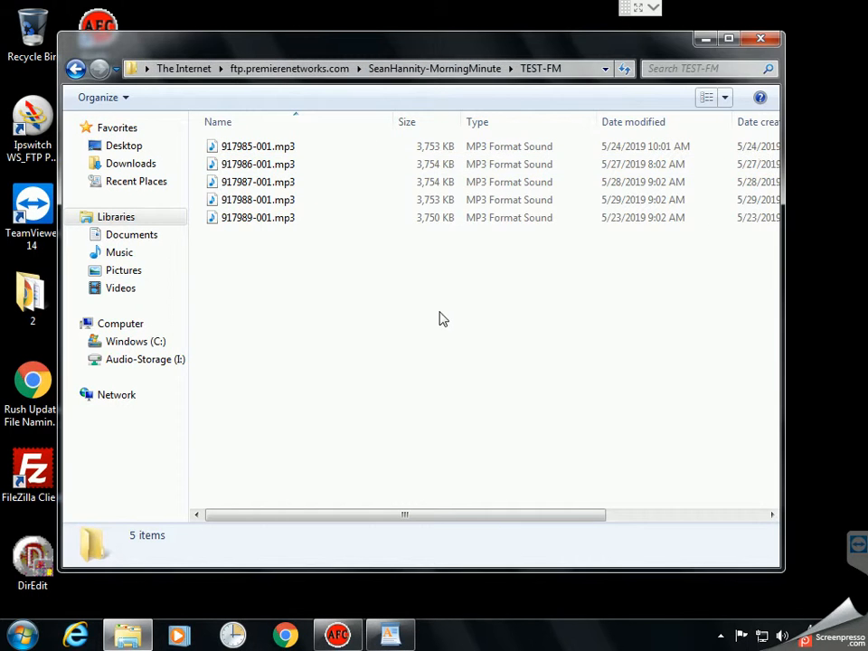
left_click_drag(339, 53, 369, 68)
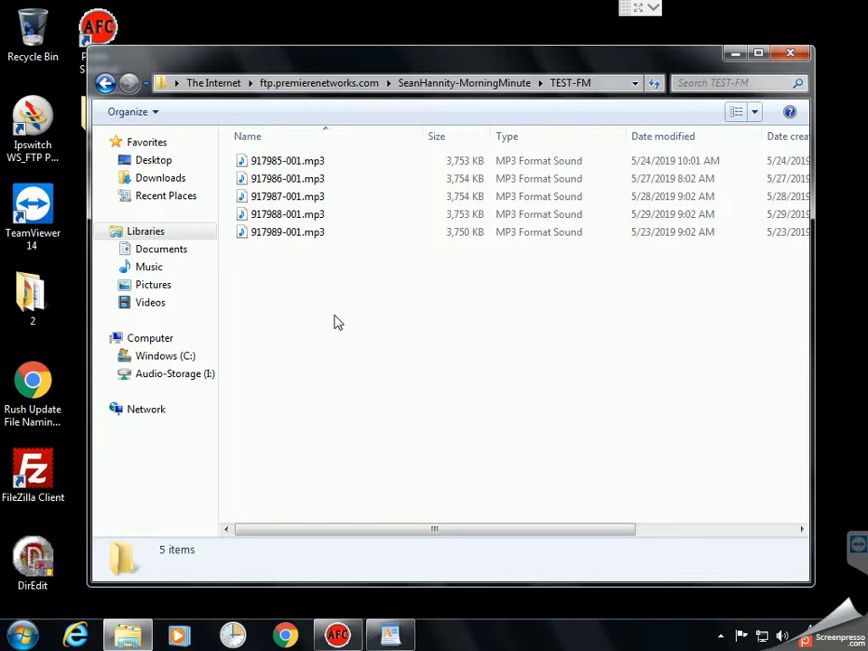
double_click(31, 298)
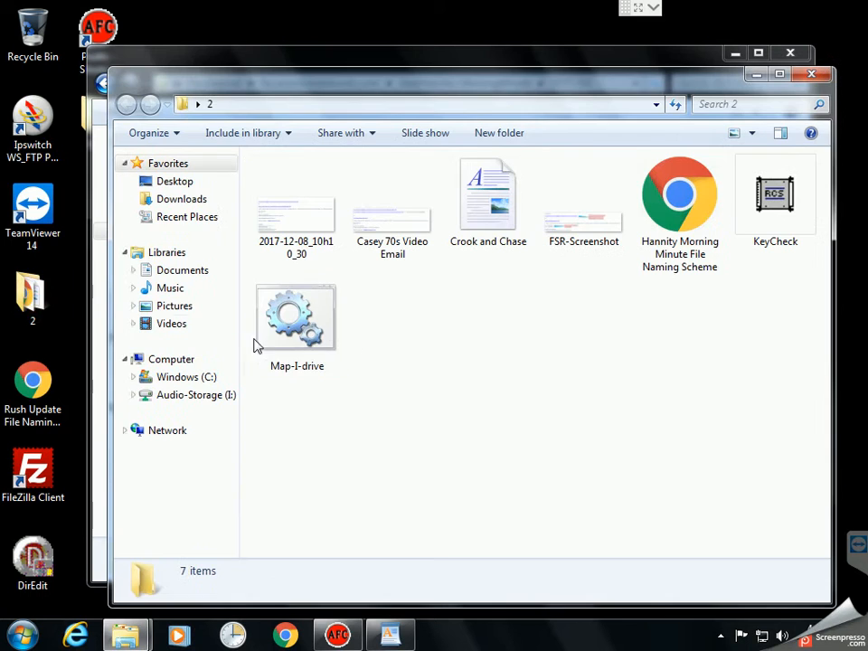
- Compare the naming-scheme PDF (Monday–Friday = 917985–917989-001.mp3) with the FTP list, then close it
double_click(691, 224)
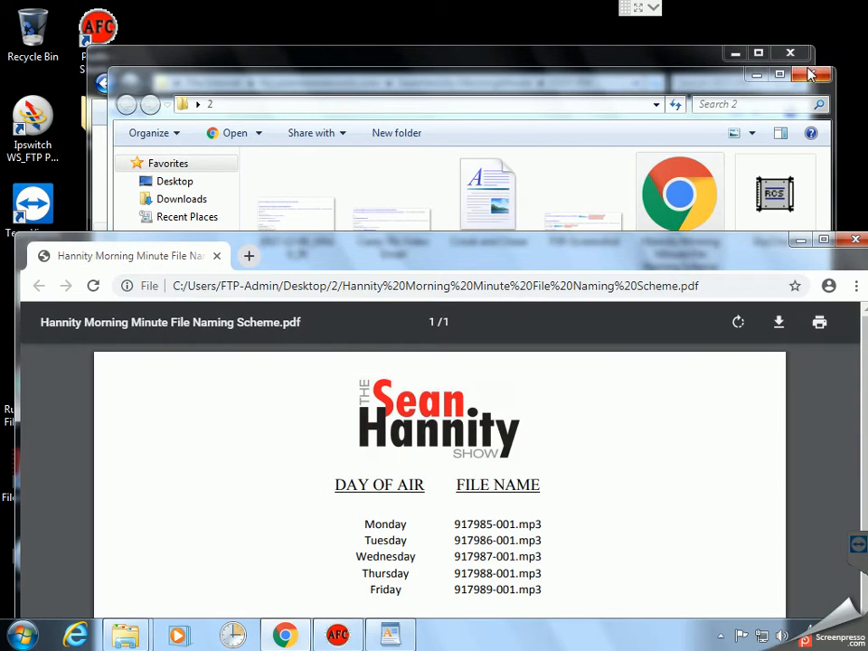
left_click(811, 74)
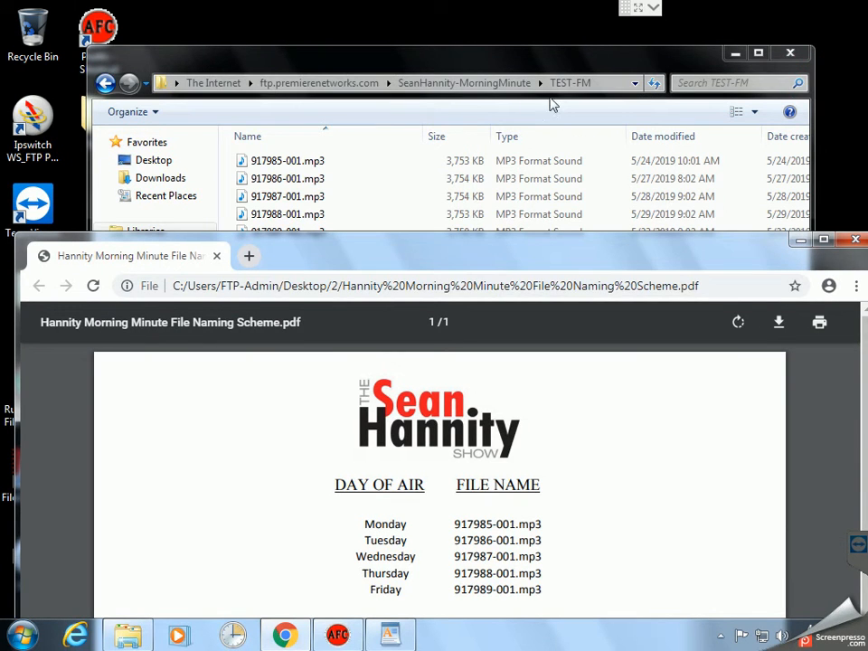
left_click(527, 60)
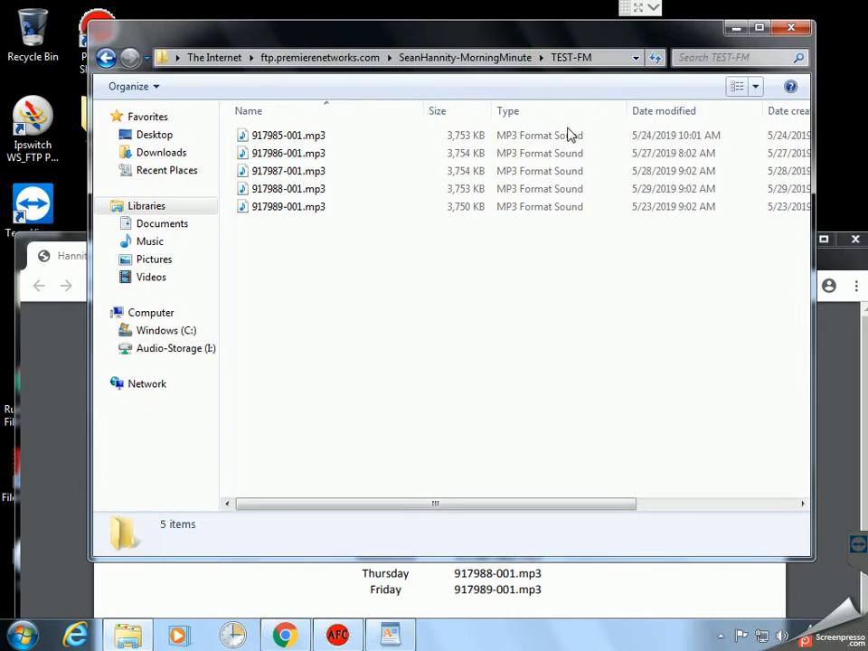
left_click(726, 595)
left_click_drag(402, 261, 403, 244)
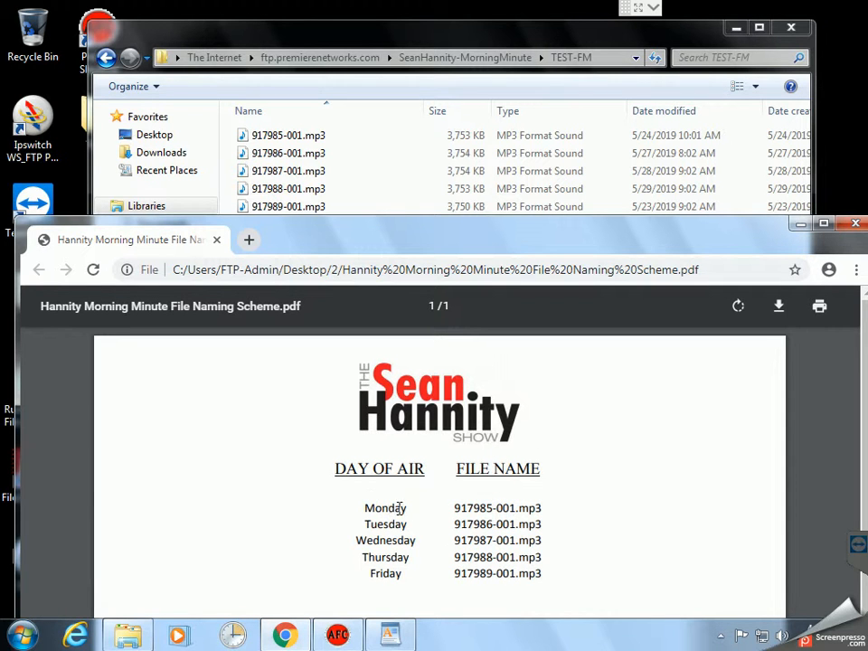
left_click(856, 225)
left_click_drag(616, 503, 732, 506)
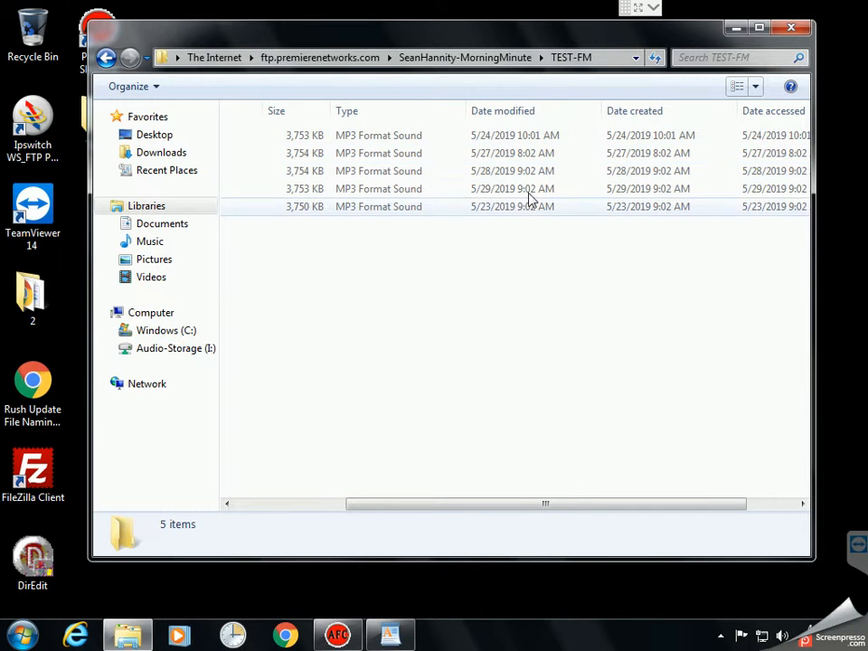
left_click(514, 138)
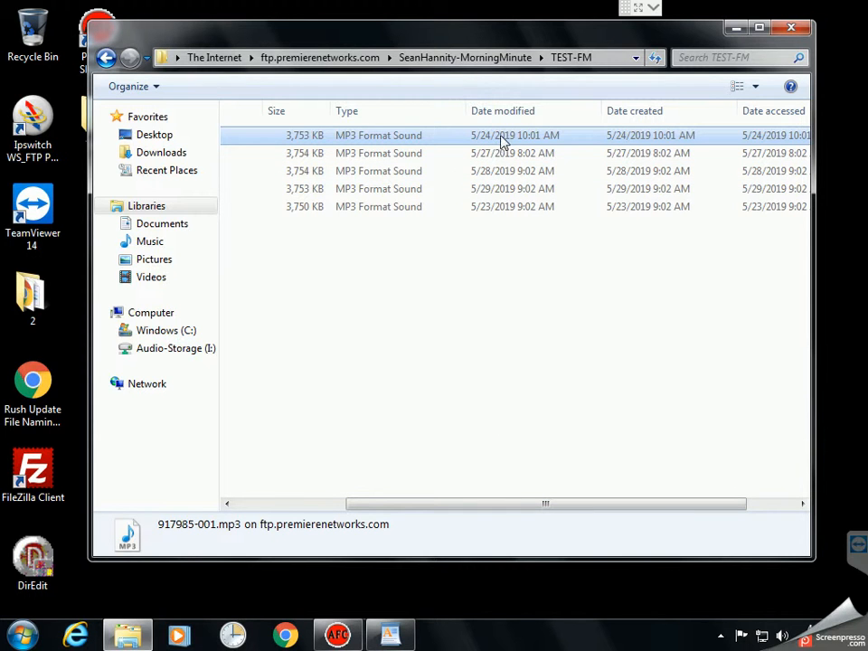
left_click_drag(546, 505, 426, 515)
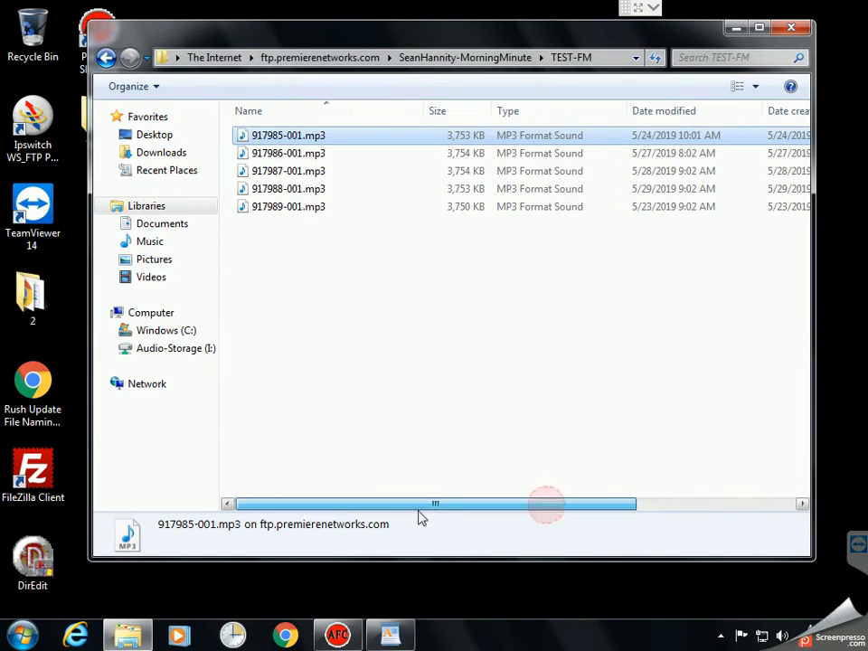
left_click(347, 372)
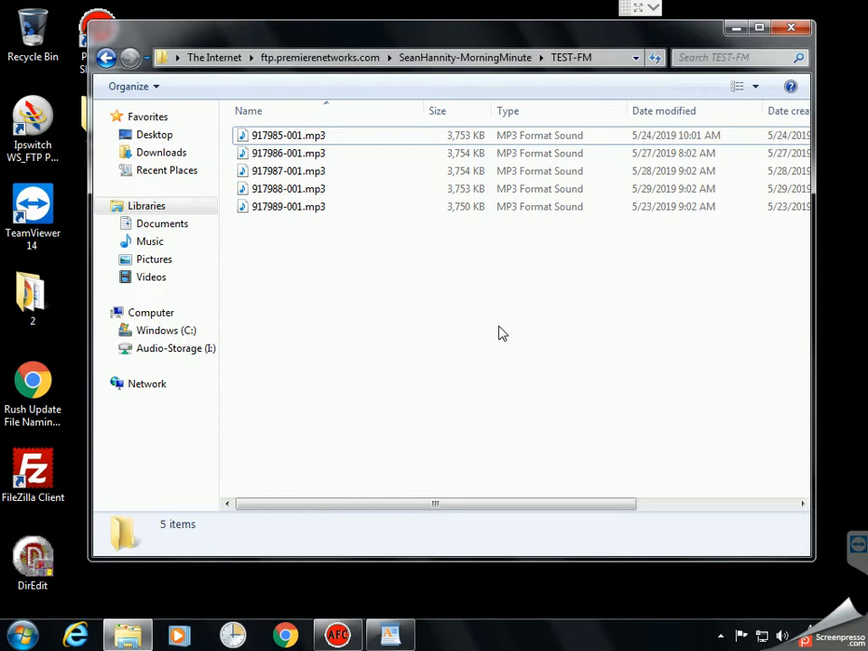
- Copy 917985-001.mp3 into the desktop Temp folder with Copy To Folder
left_click_drag(385, 38, 493, 67)
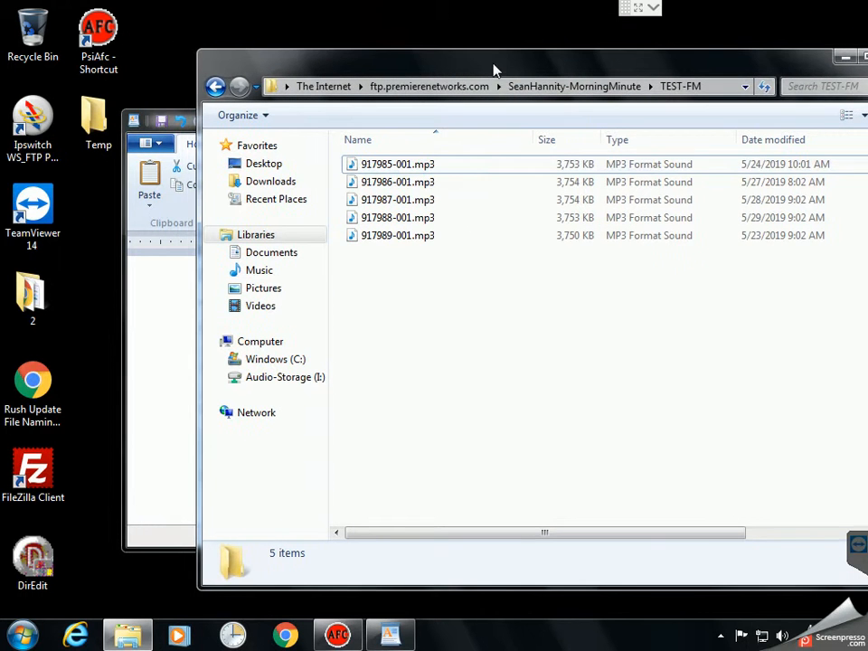
left_click(403, 166)
right_click(403, 169)
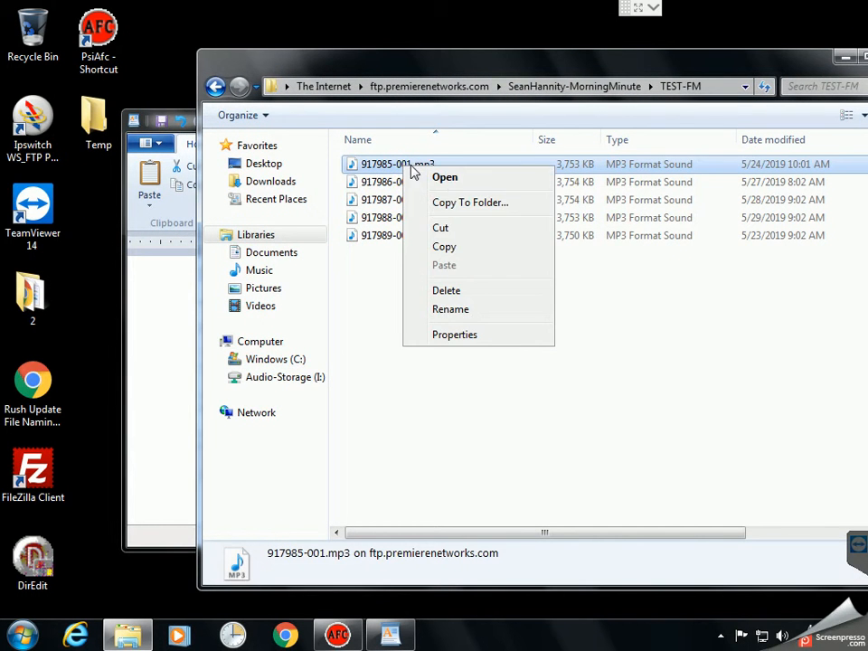
left_click(475, 205)
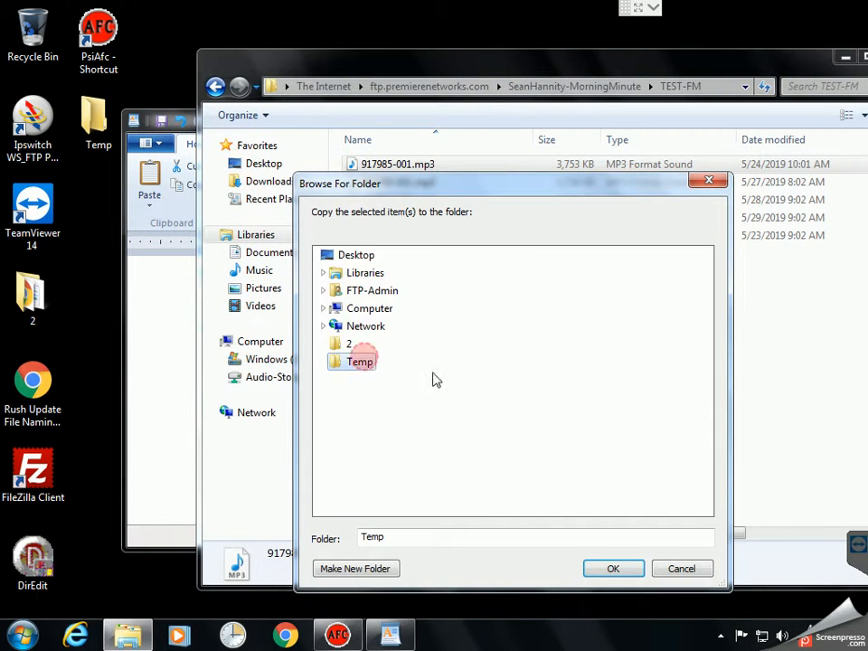
left_click(615, 571)
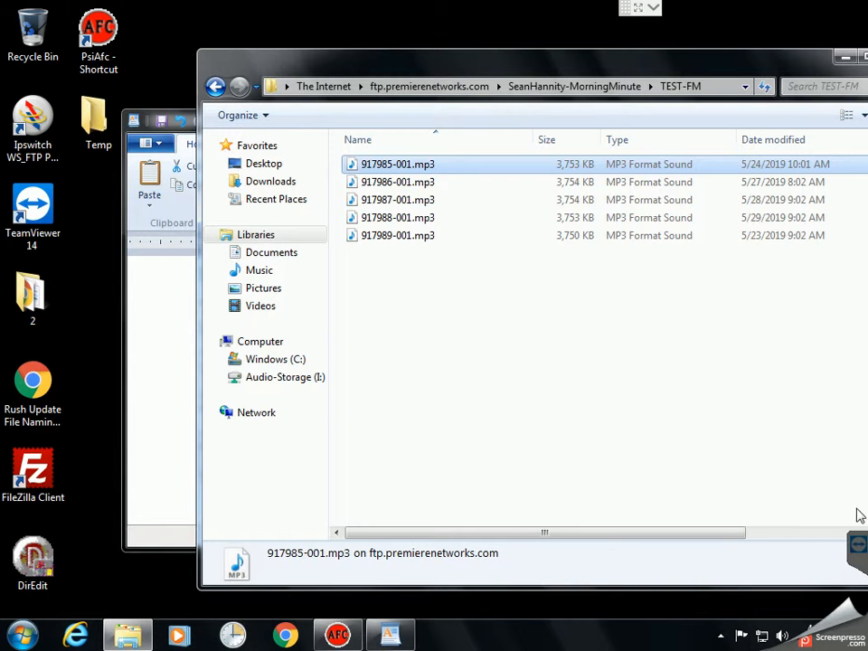
left_click(557, 459)
- Open the Temp folder alongside TEST-FM and drag 917986-001.mp3 into it
double_click(72, 122)
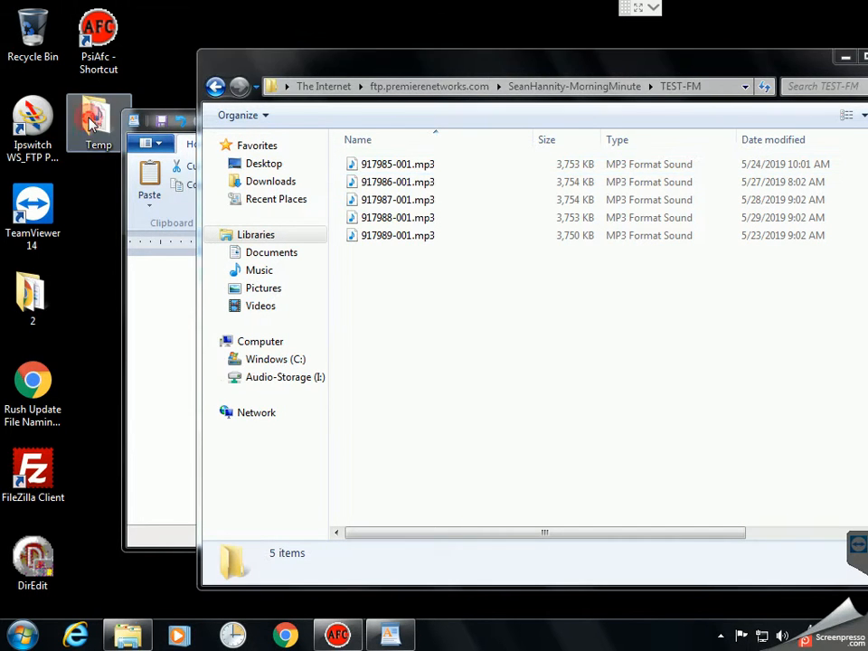
left_click_drag(438, 19, 404, 97)
left_click(727, 364)
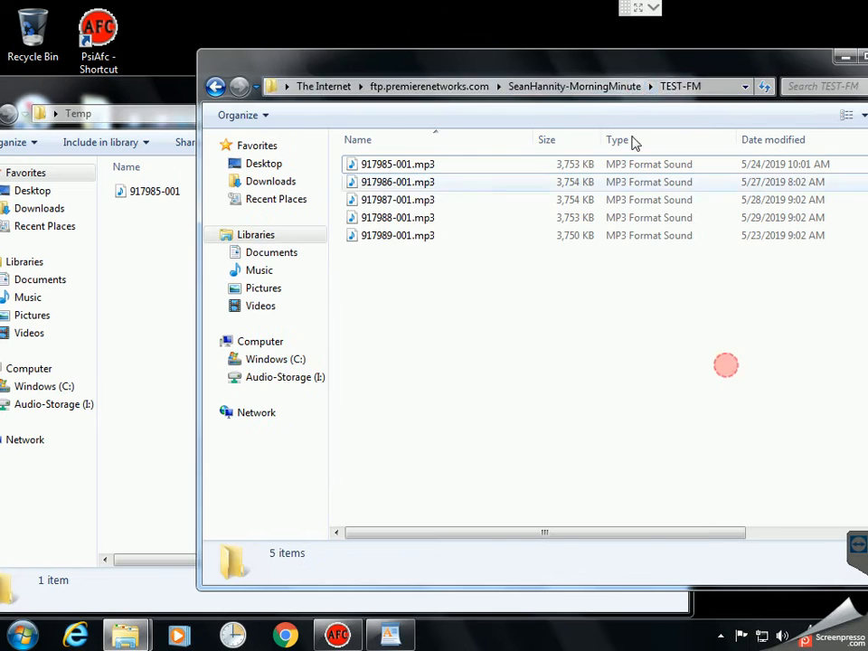
left_click_drag(622, 73, 714, 86)
left_click_drag(500, 220, 172, 263)
- Copy 917987-001 through 917989-001.mp3 and paste them into the Temp folder
left_click(740, 398)
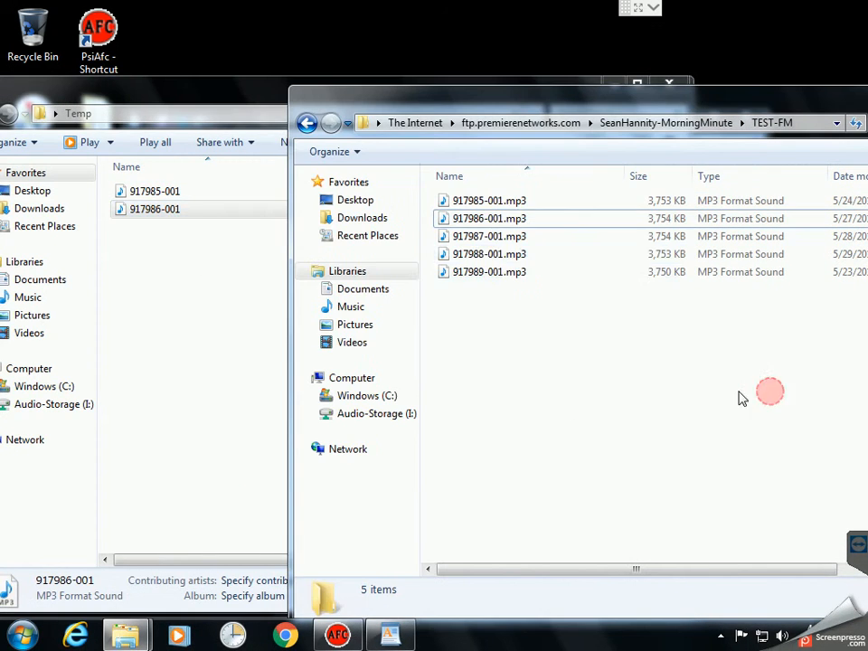
left_click(470, 236)
left_click(494, 272, "shift")
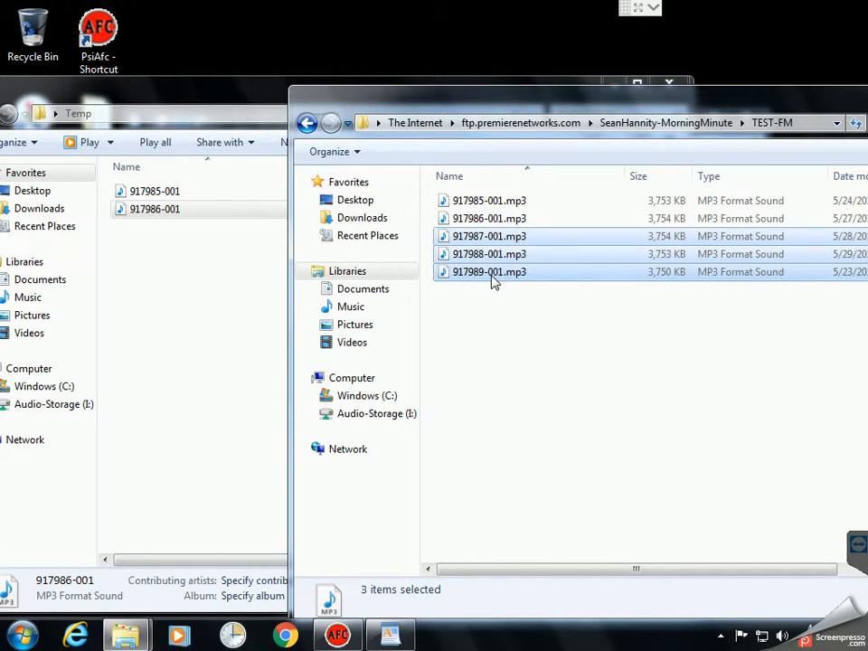
right_click(493, 275)
left_click(554, 356)
left_click(168, 371)
right_click(226, 356)
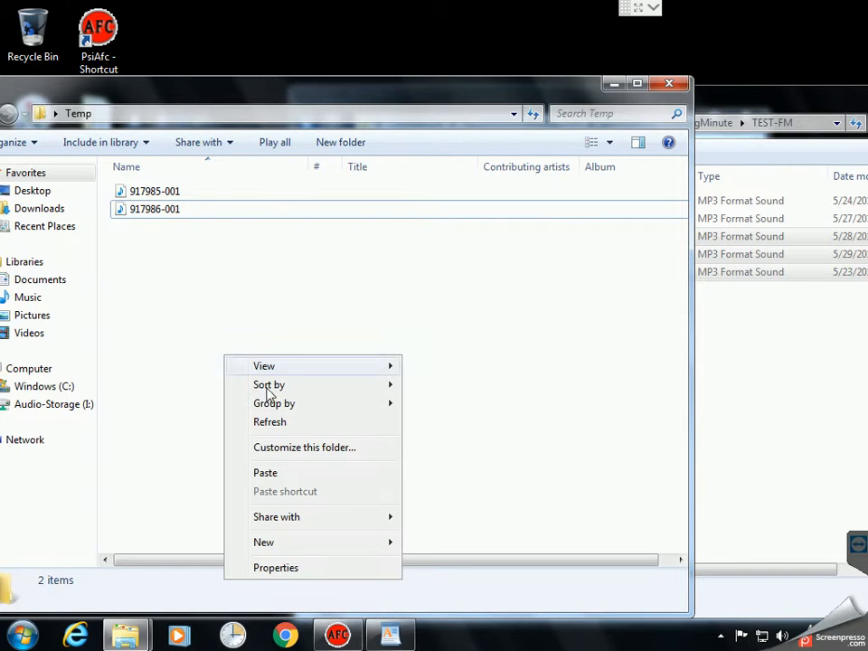
left_click(277, 472)
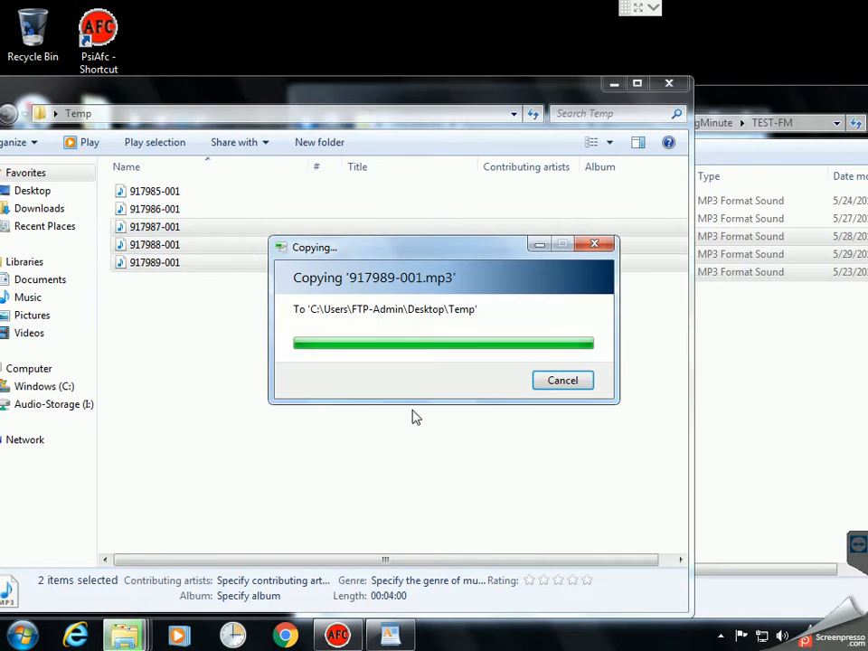
- Delete all five mp3 copies from the Temp folder, confirming the move to the Recycle Bin
left_click(800, 387)
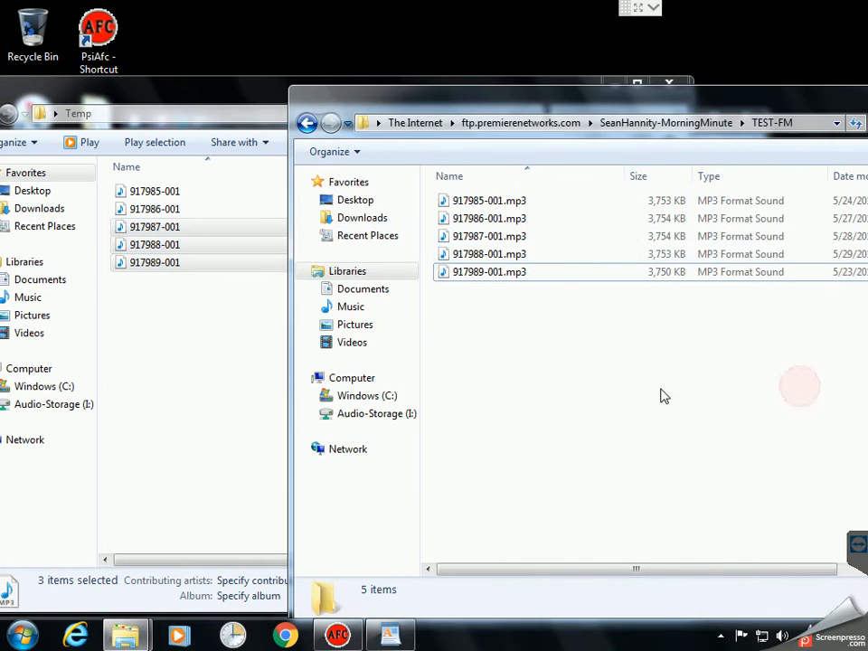
left_click_drag(737, 110, 714, 76)
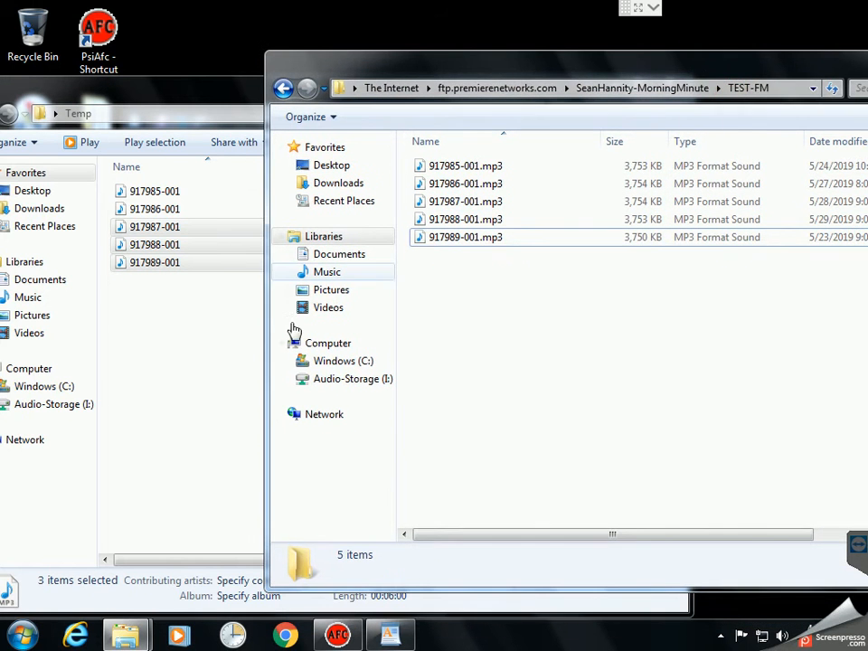
left_click(191, 386)
left_click(149, 190)
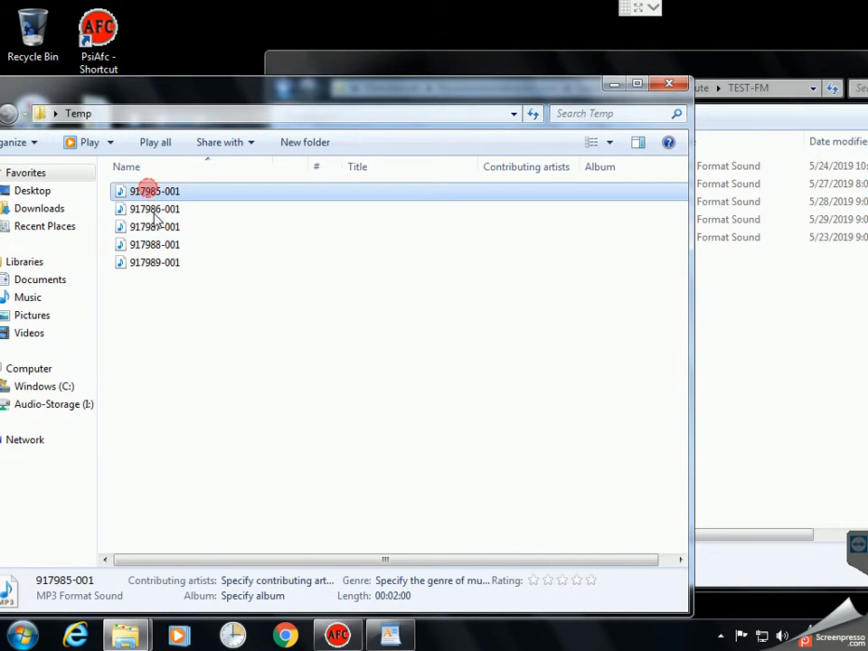
left_click(160, 262, "shift")
key("Delete")
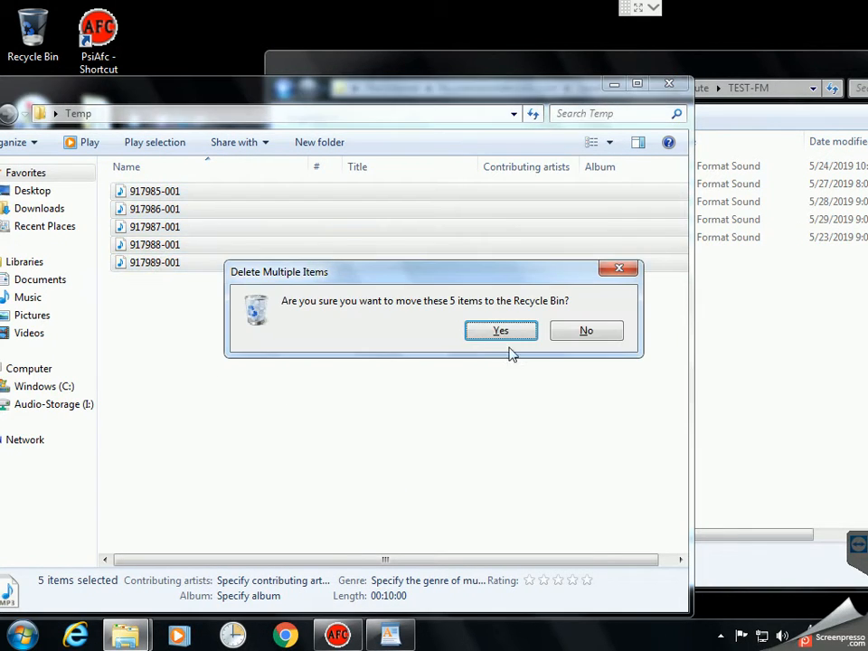
left_click(517, 330)
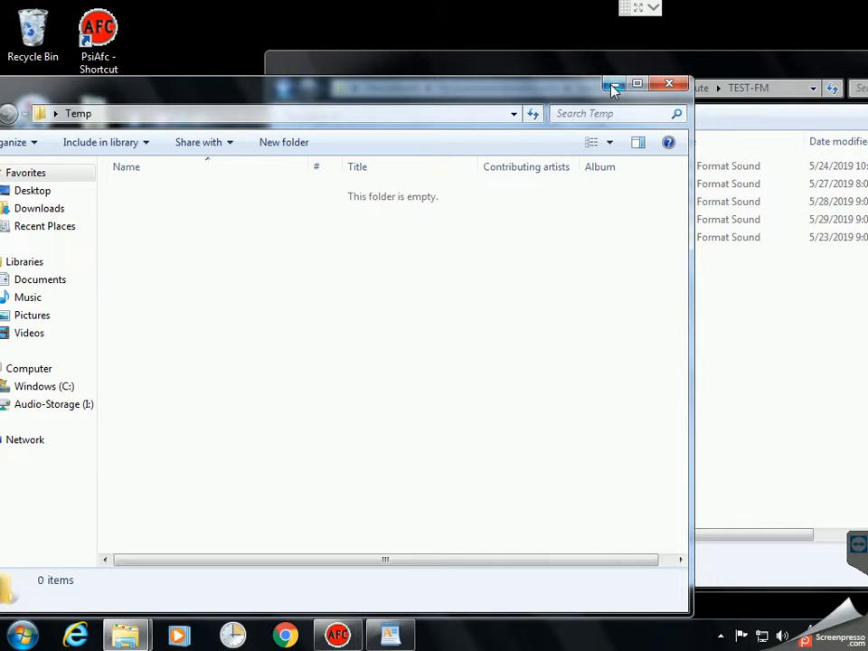
- Close the empty Temp window and minimise the TEST-FM folder window
left_click(680, 82)
left_click_drag(737, 55, 534, 43)
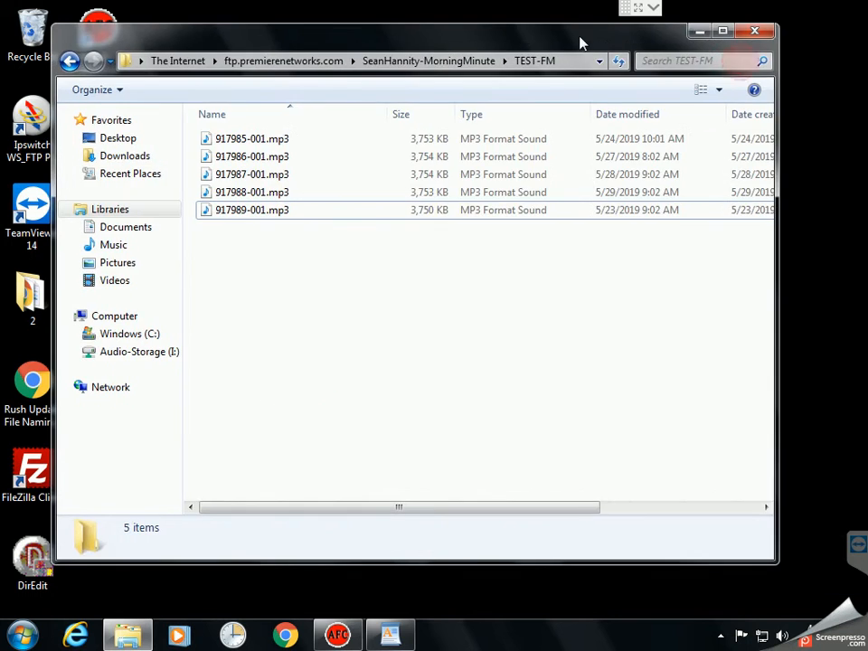
left_click(701, 32)
- Launch FileZilla from the desktop, dismiss its update notice, and bring back the WordPad FTP notes
left_click(688, 108)
double_click(32, 470)
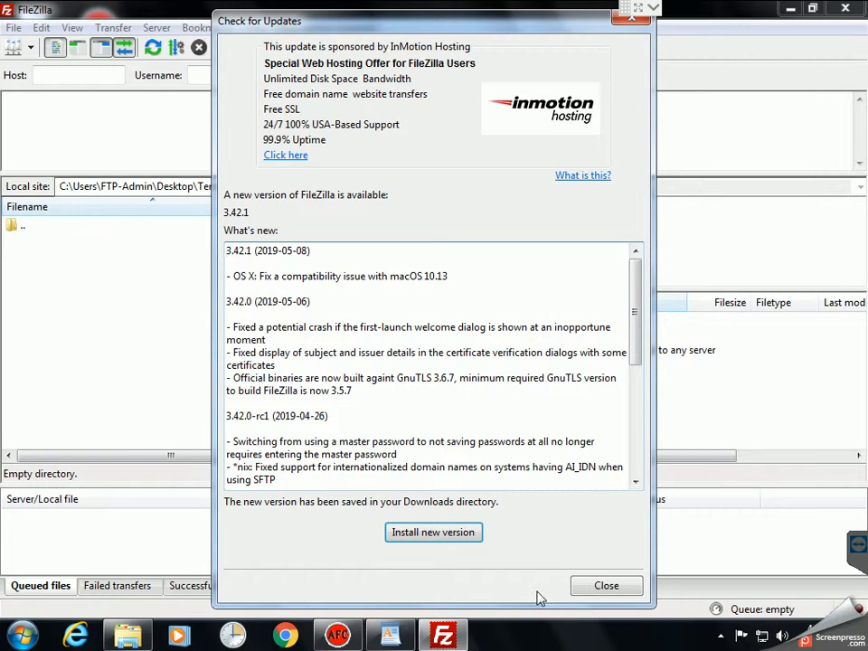
left_click(593, 584)
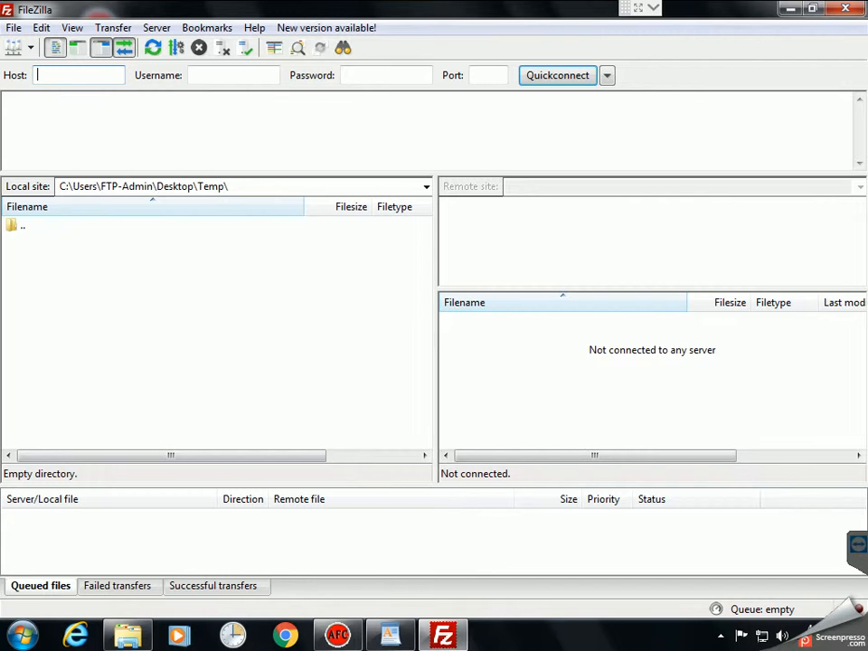
left_click(389, 635)
- Copy the FTP link from the WordPad notes and return to FileZilla
left_click_drag(632, 276, 203, 274)
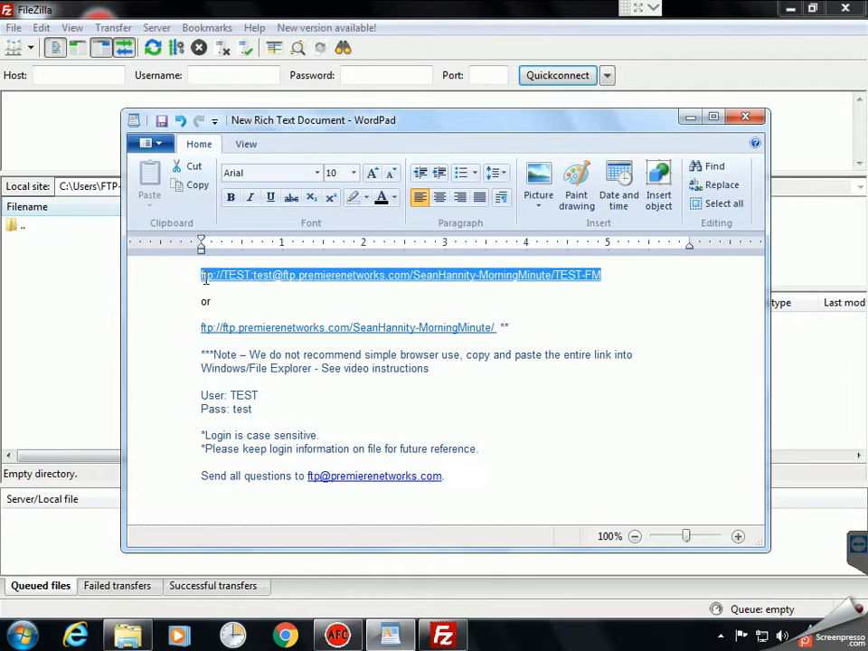
right_click(220, 282)
left_click(249, 305)
left_click(688, 119)
- Paste the link into FileZilla's Host field and Quickconnect to ftp.premierenetworks.com
right_click(76, 77)
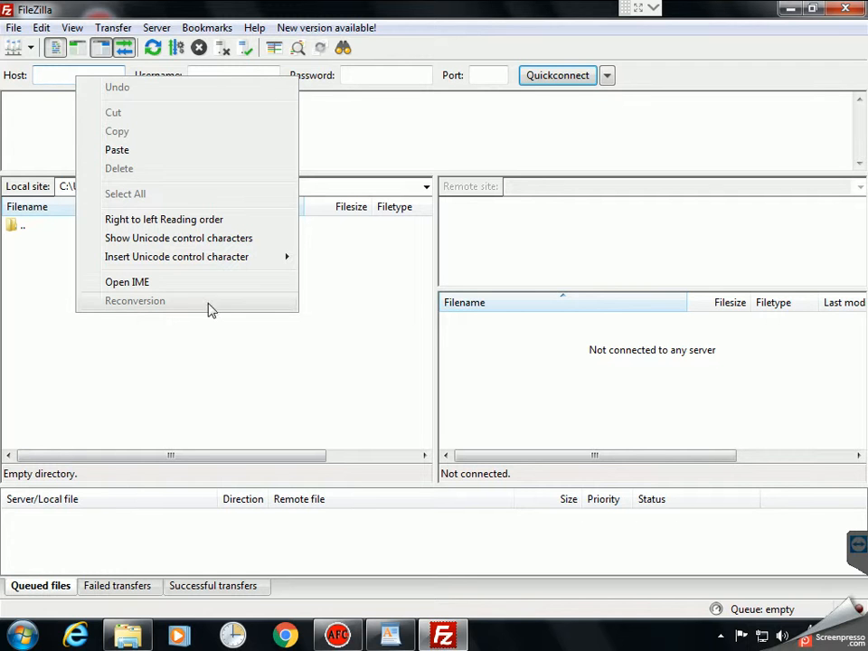
left_click(125, 150)
key("Return")
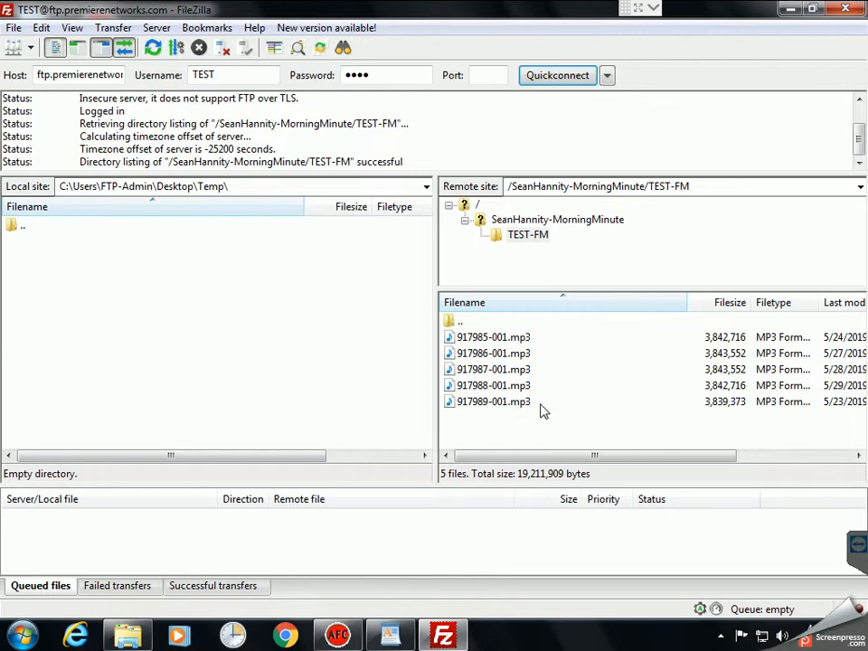
- Download 917985-001.mp3 to local Temp and queue and process 917986-001.mp3
left_click_drag(500, 336, 190, 344)
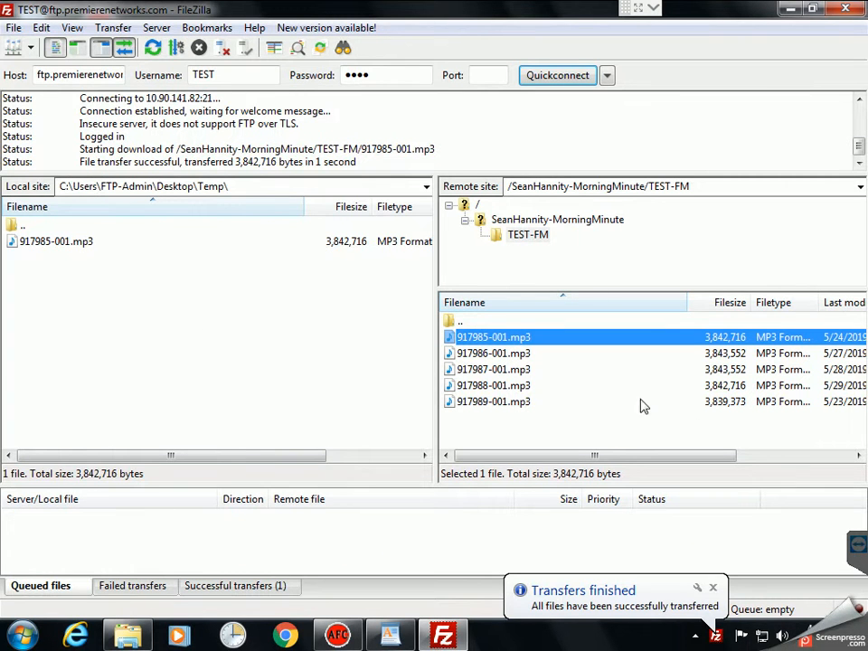
left_click(496, 355)
right_click(497, 355)
left_click(548, 385)
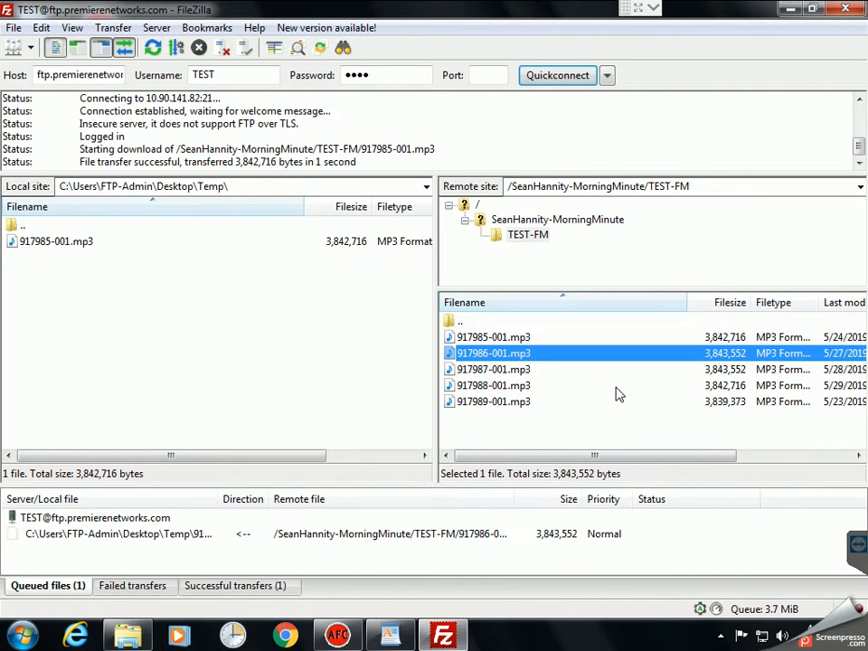
left_click(109, 27)
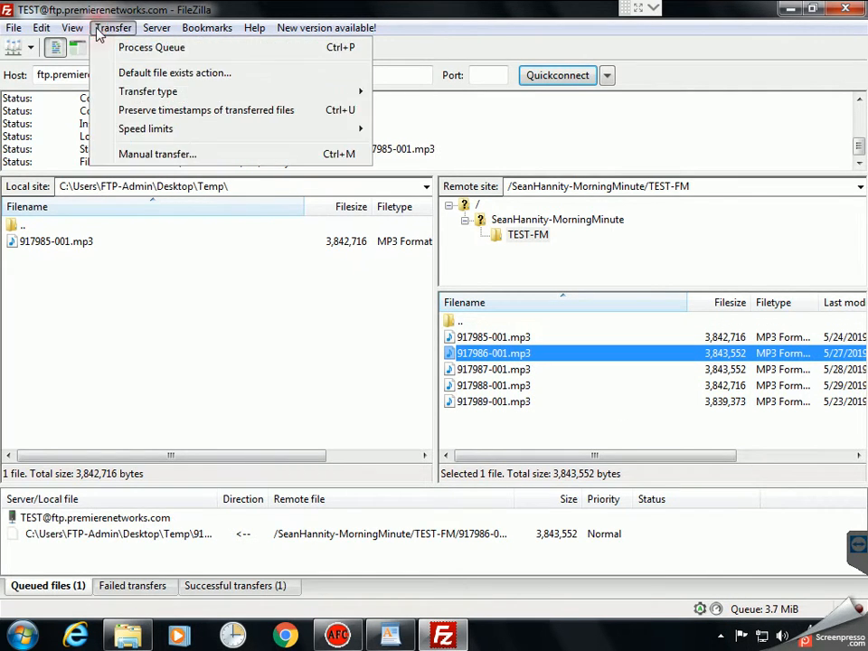
left_click(144, 49)
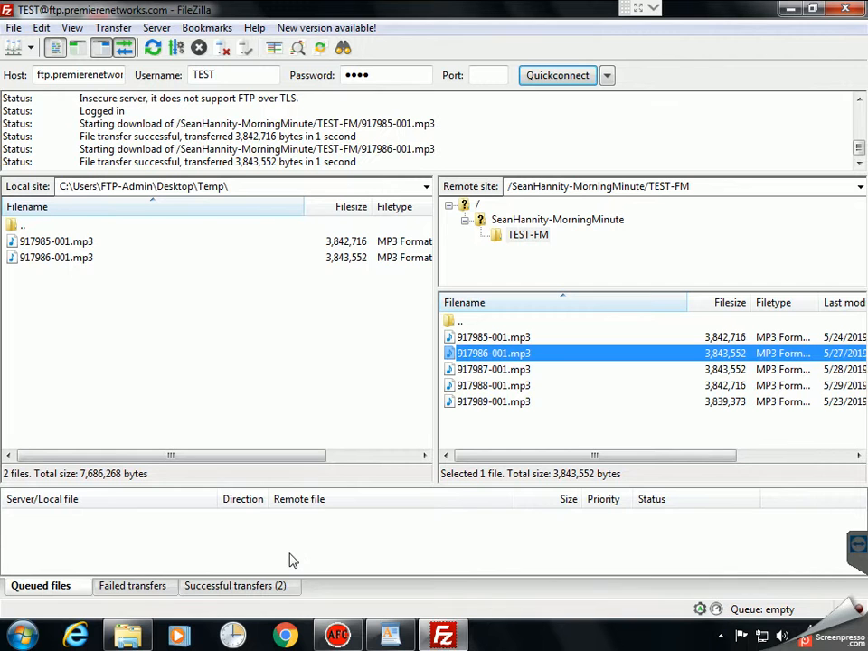
- Queue all five remote mp3 files for download and process the queue
left_click(573, 424)
left_click_drag(506, 340, 432, 500)
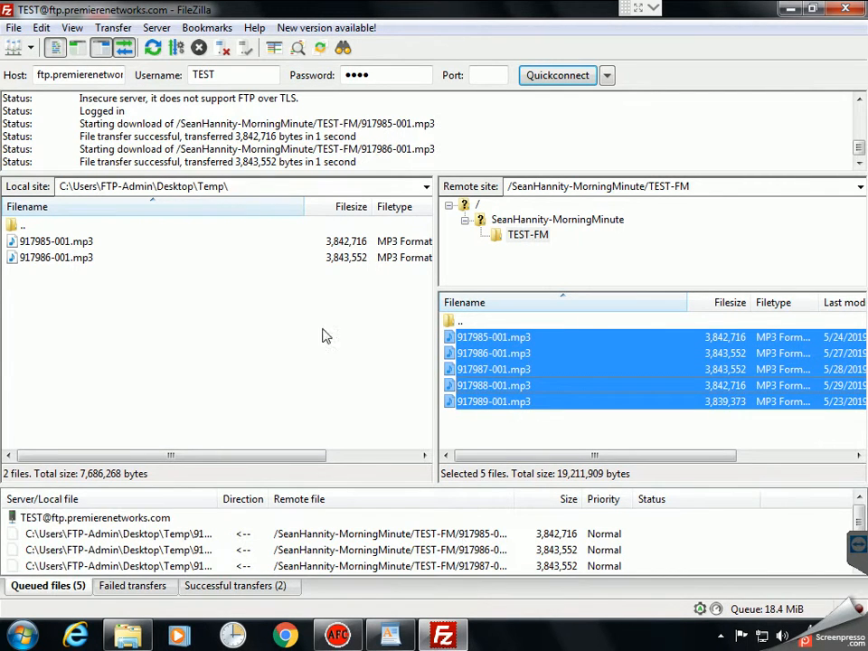
left_click(113, 28)
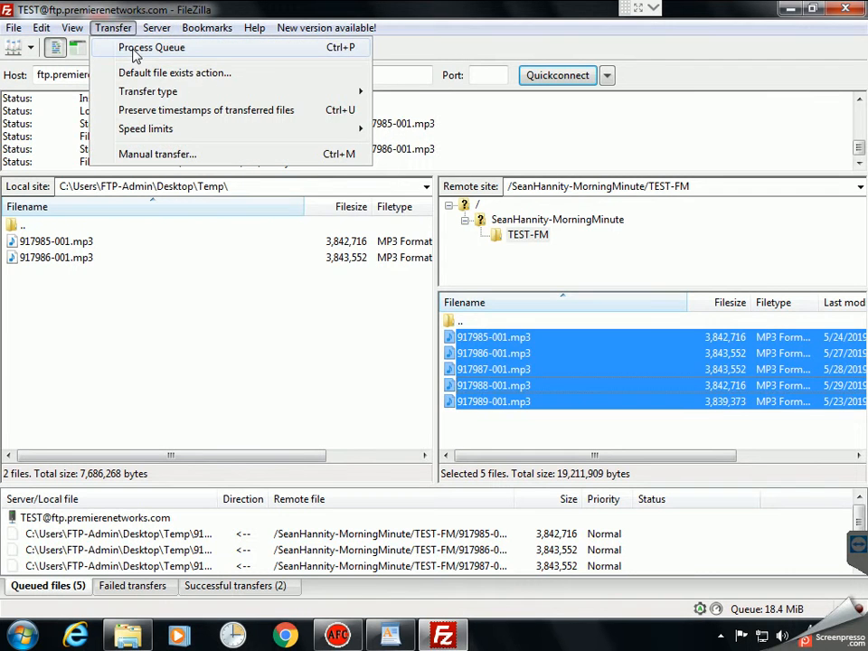
left_click(145, 48)
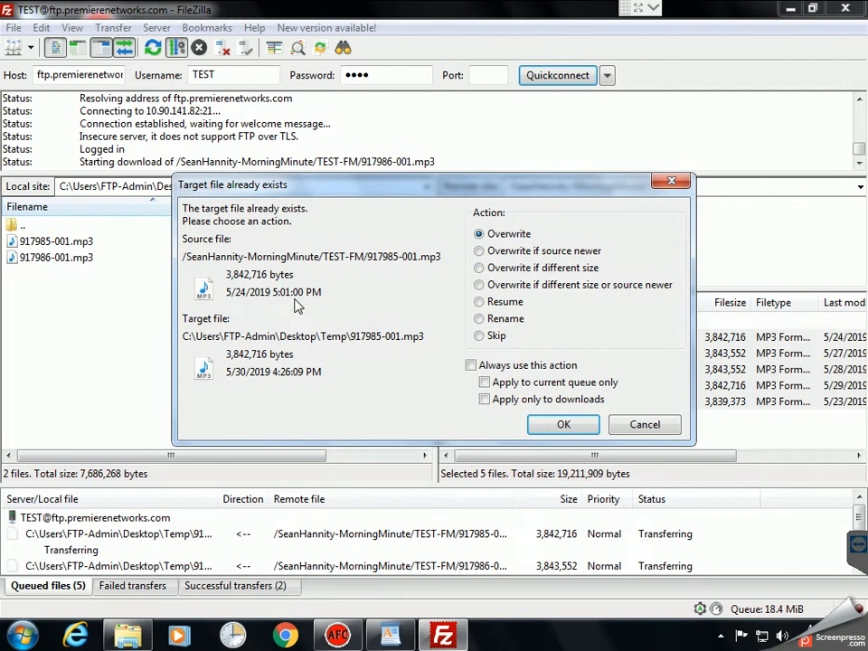
- Skip the files already in Temp, then disconnect from the FTP server
left_click(479, 337)
left_click(564, 427)
left_click(493, 334)
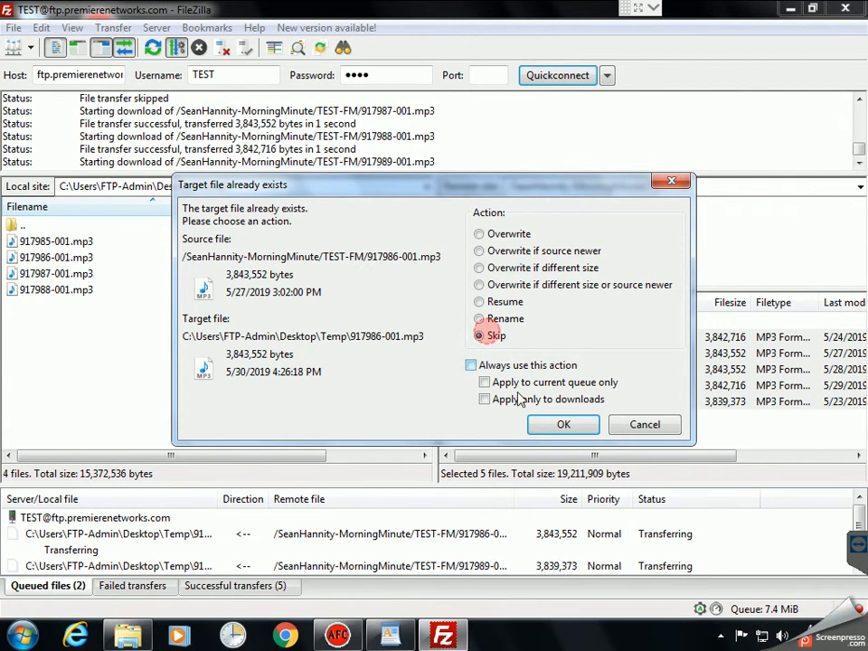
left_click(561, 424)
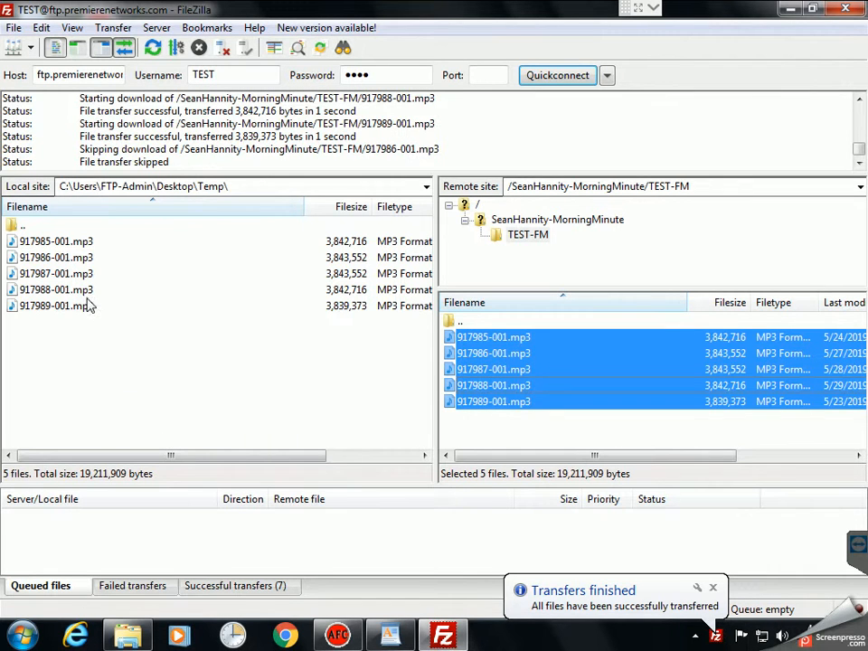
left_click(117, 363)
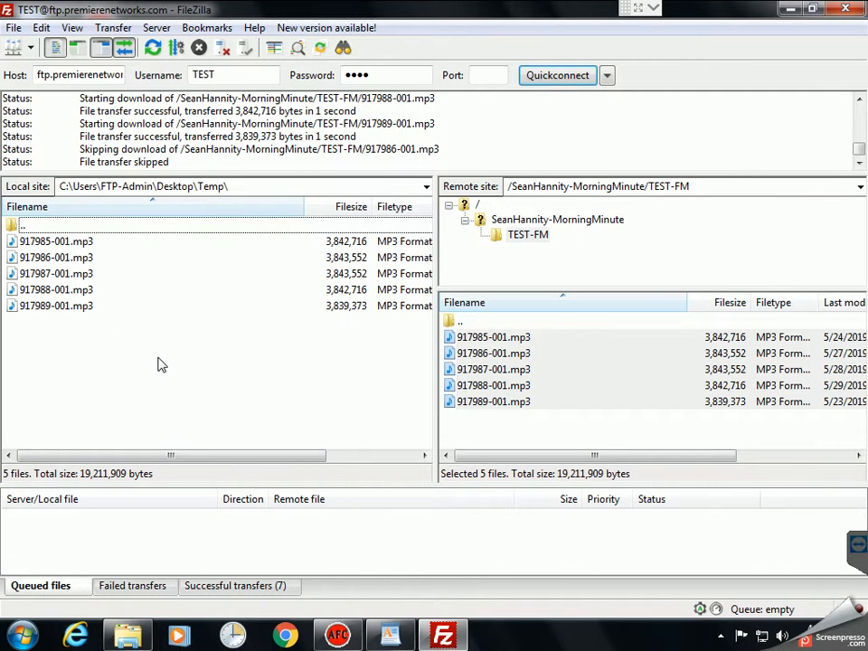
left_click(222, 47)
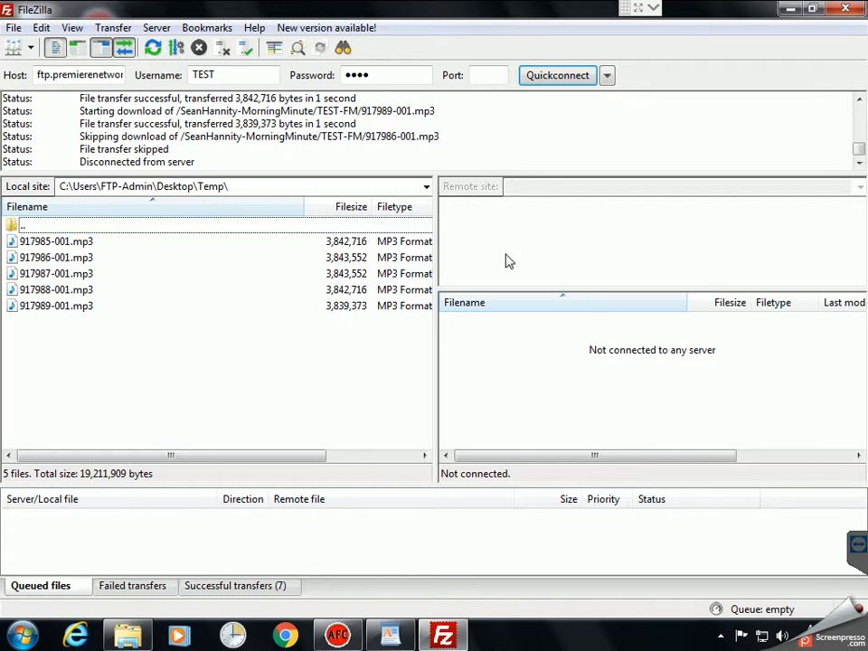
- Create a new saved site named 'Hannity Morning Update' in the Site Manager
left_click(14, 28)
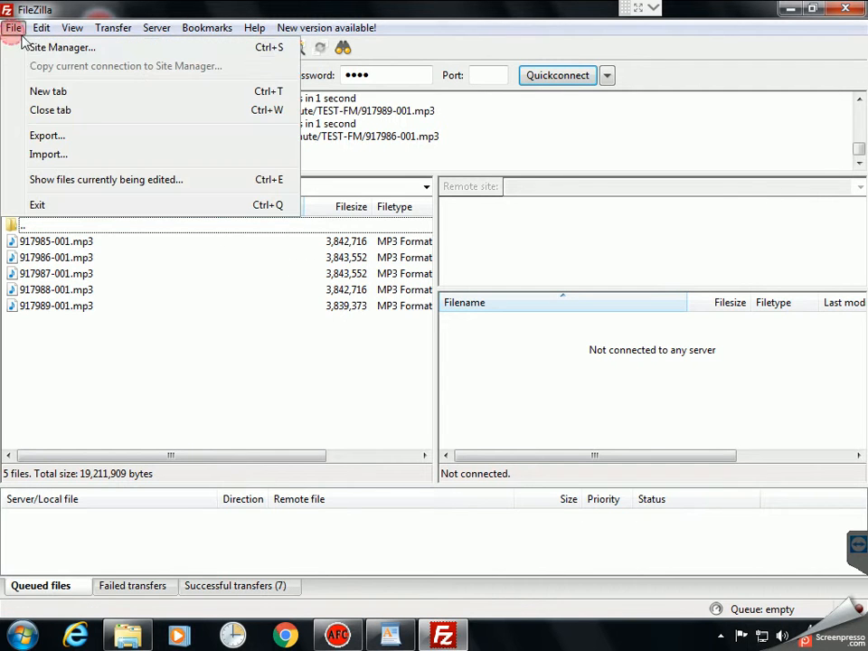
left_click(39, 50)
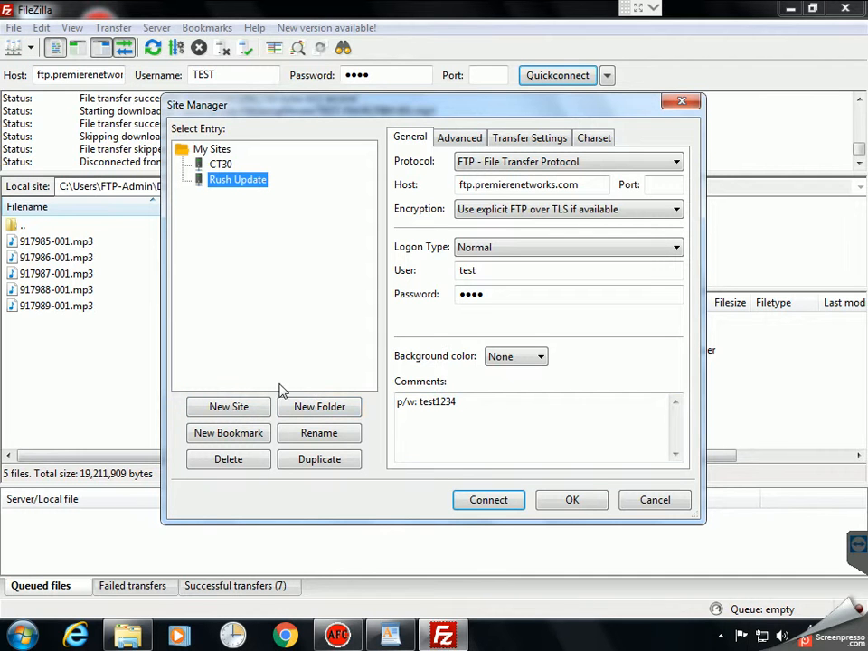
left_click(228, 407)
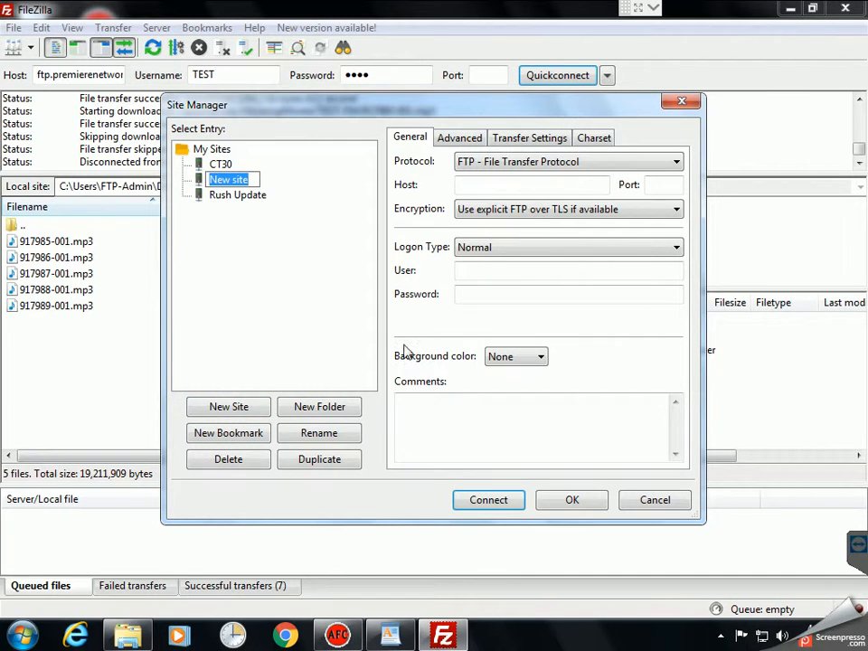
type("Hannit")
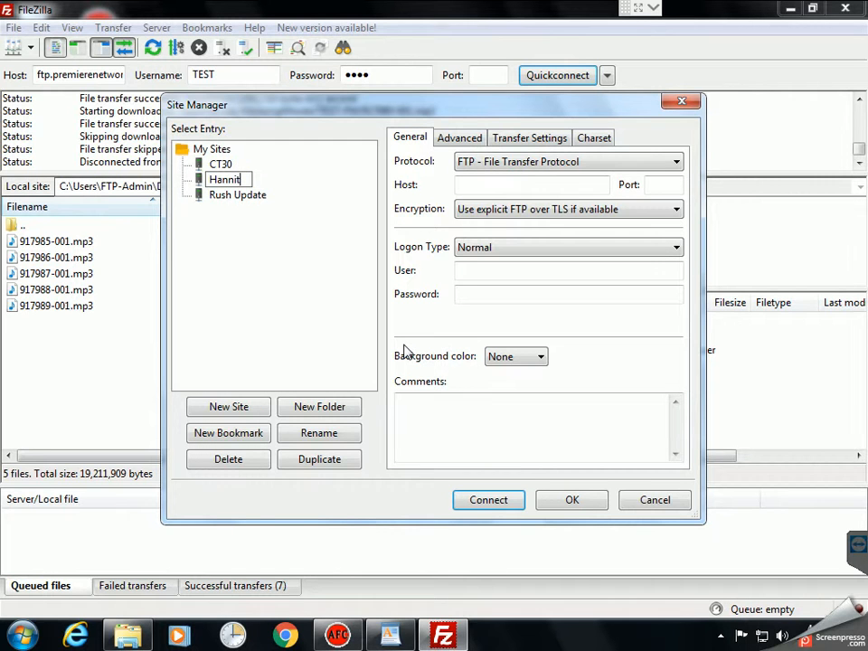
type("y Morning Update")
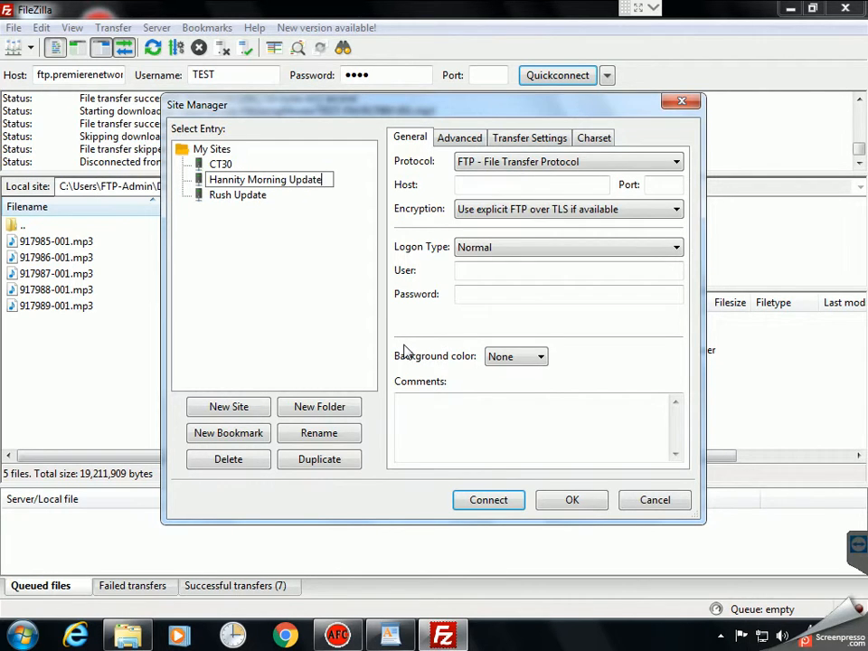
key("Return")
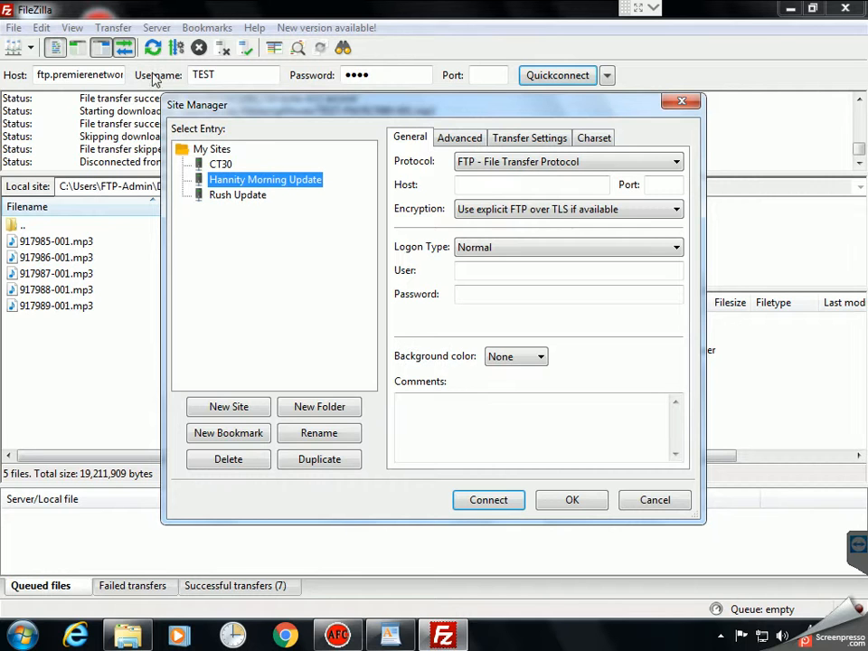
- Enter host ftp.premierenetworks.com, the login details and a comment, and show the Advanced settings
left_click(509, 185)
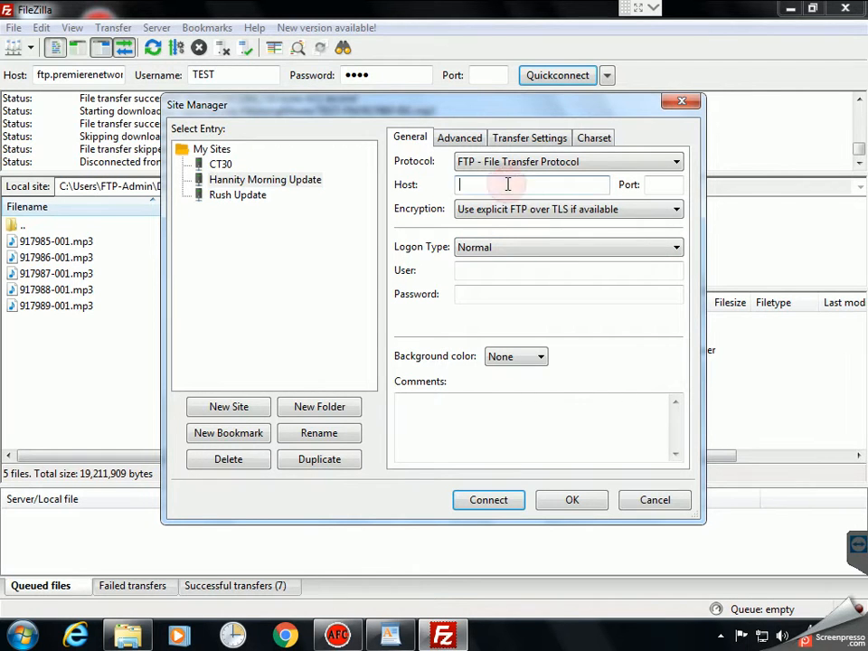
type("ftp.premierenetworks.com")
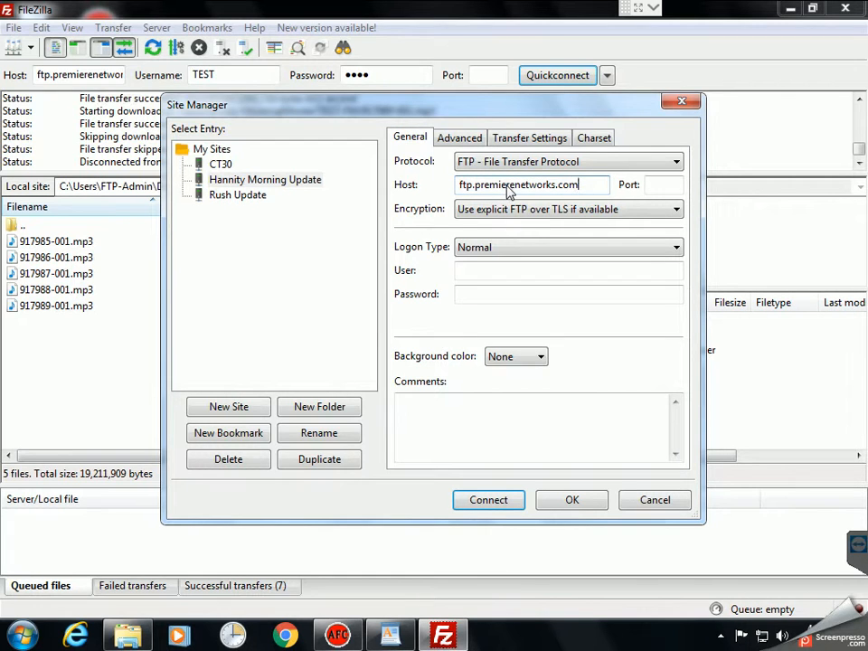
left_click(485, 272)
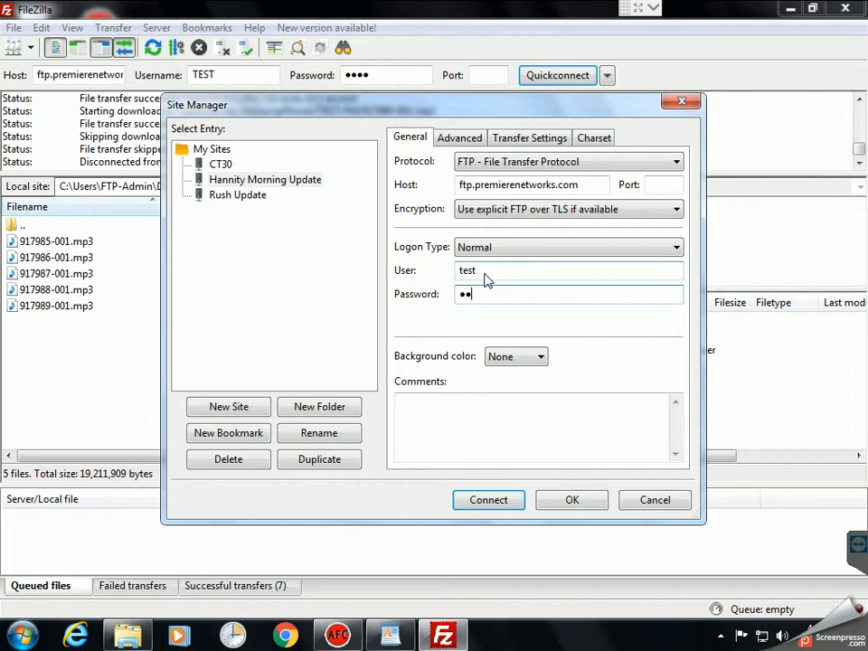
left_click(473, 413)
type("P")
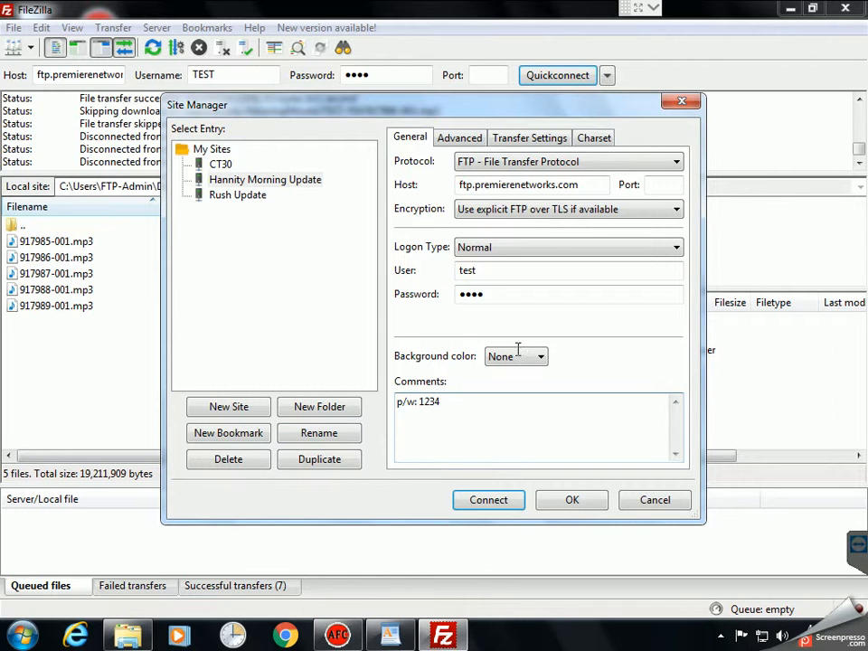
left_click(463, 138)
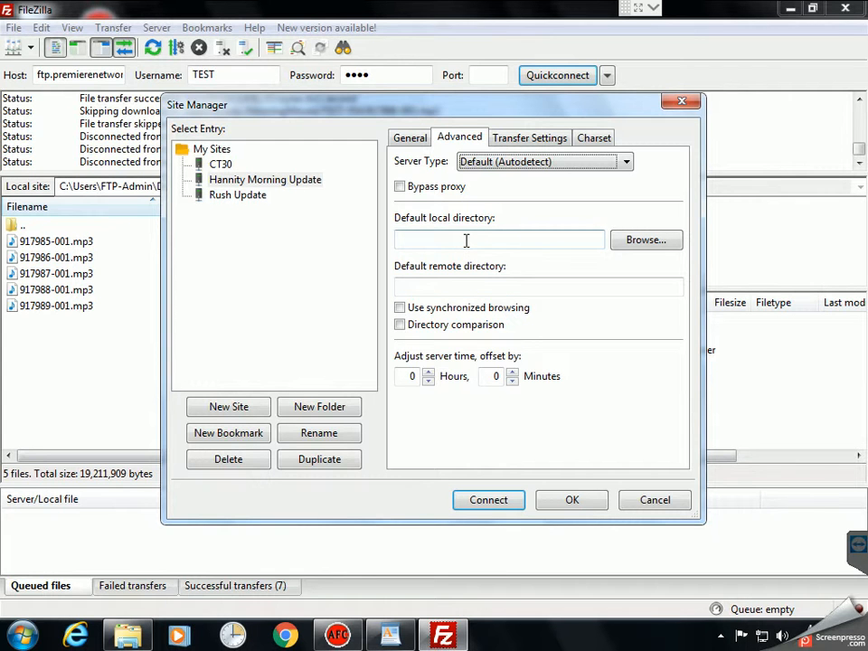
- Set the site's default local directory to the Desktop\Temp folder
left_click(637, 240)
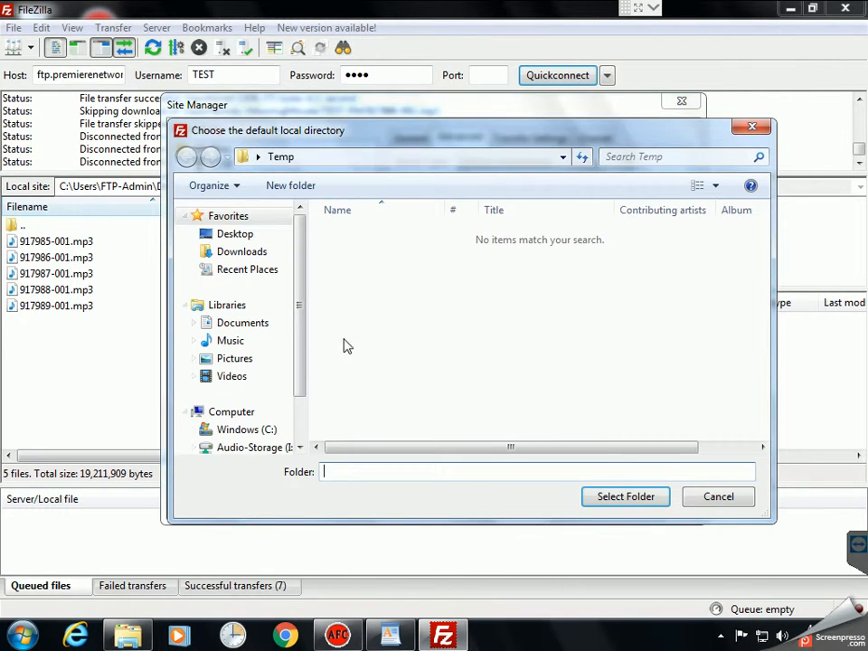
left_click(249, 237)
double_click(612, 329)
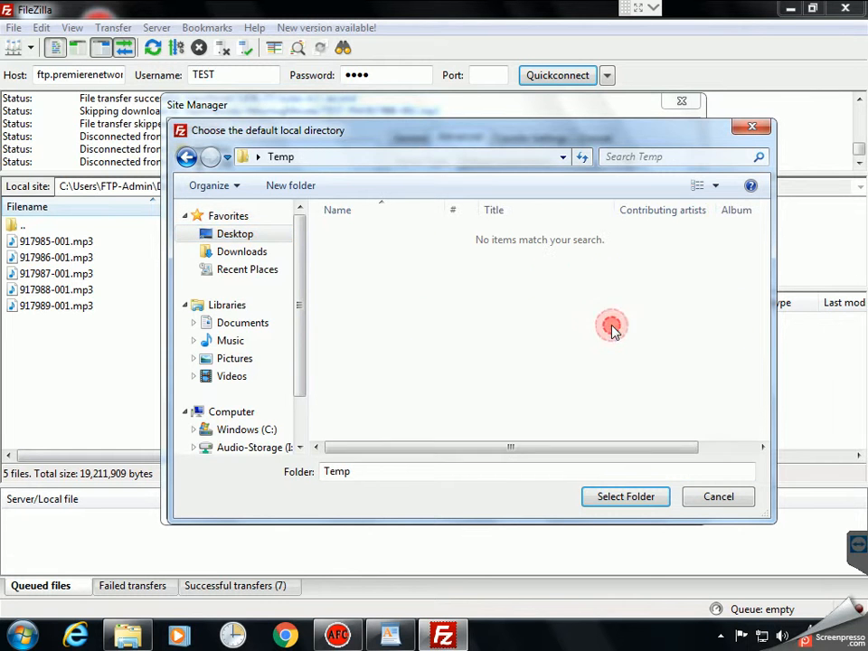
left_click(616, 503)
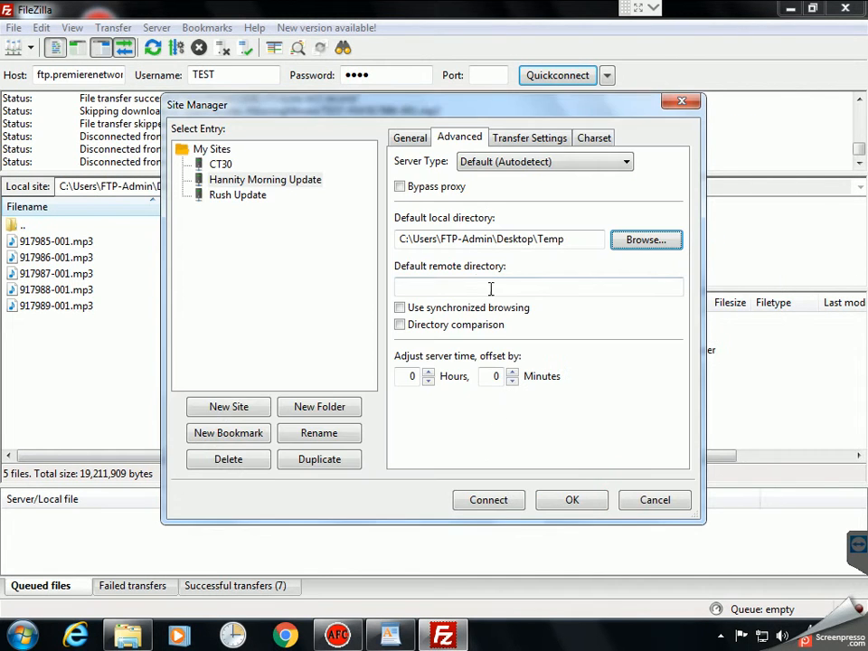
- Set the default remote directory to /SeanHannity-MorningMinute/TEST-FM from the pasted link, and save
left_click(471, 285)
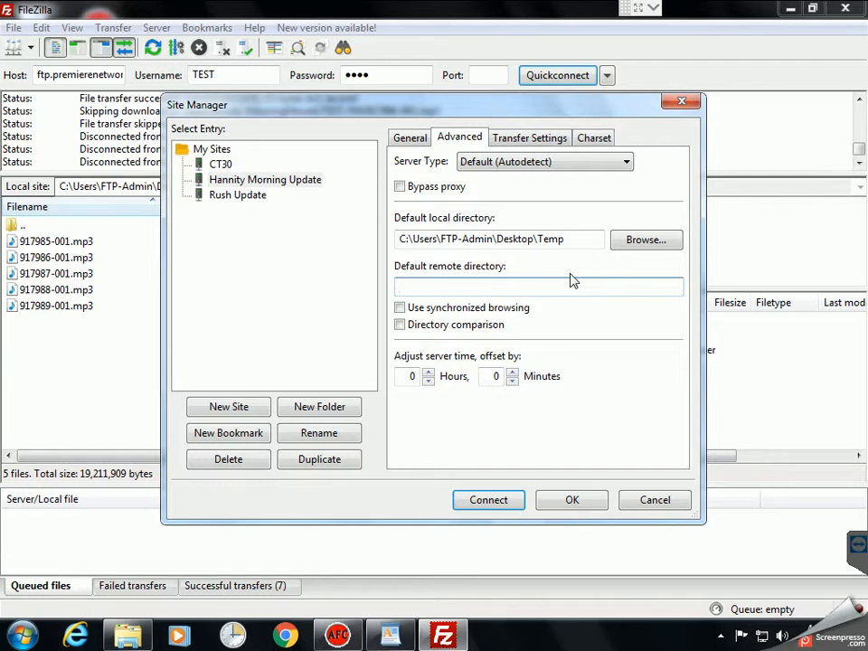
right_click(525, 289)
left_click(581, 368)
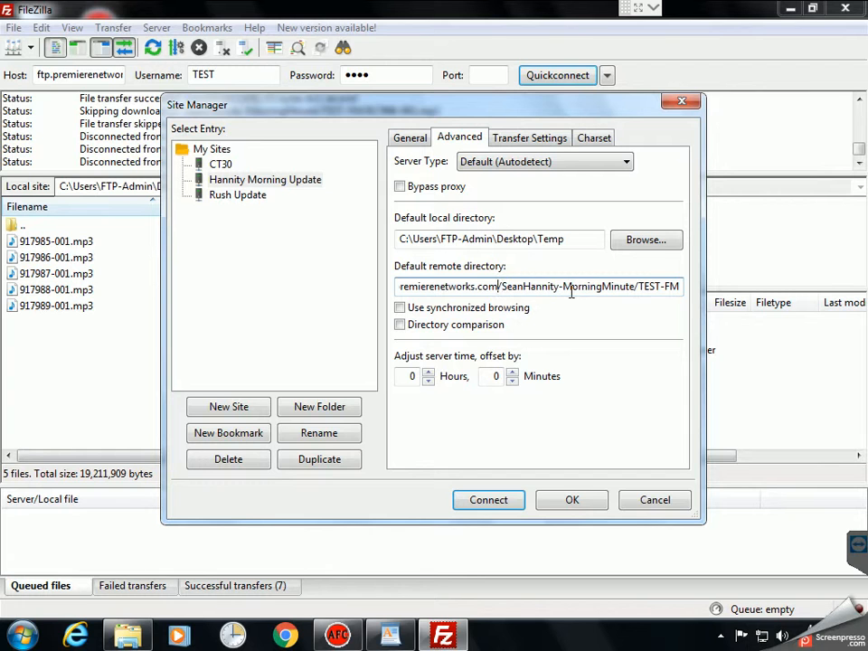
key("shift+Home")
key("Delete")
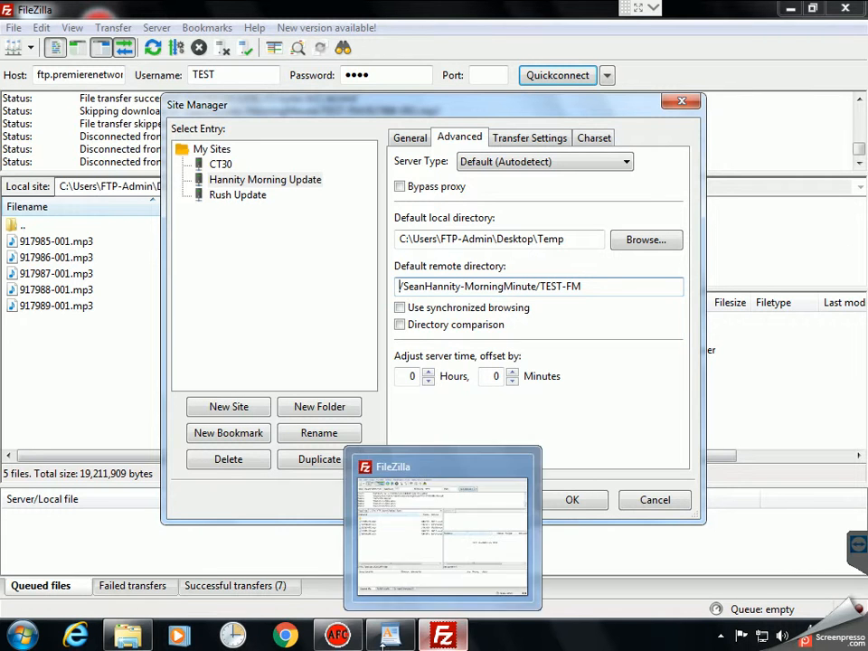
left_click(389, 635)
left_click(551, 431)
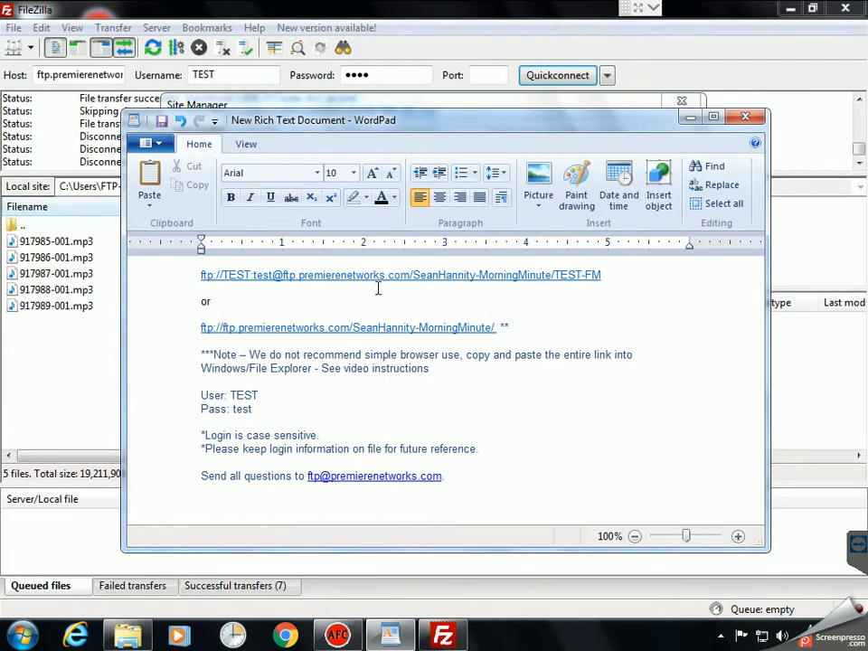
left_click(414, 289)
left_click(690, 117)
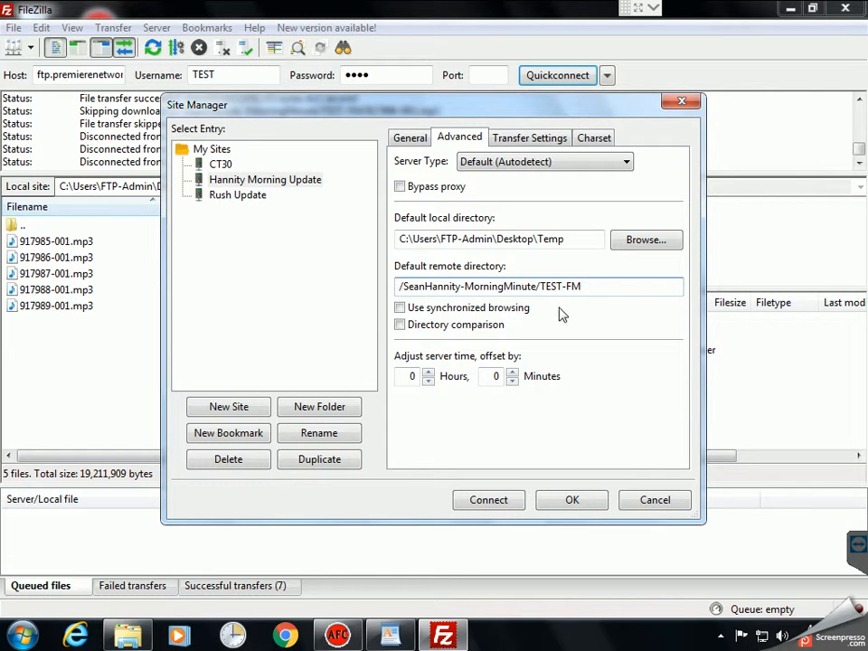
left_click(572, 502)
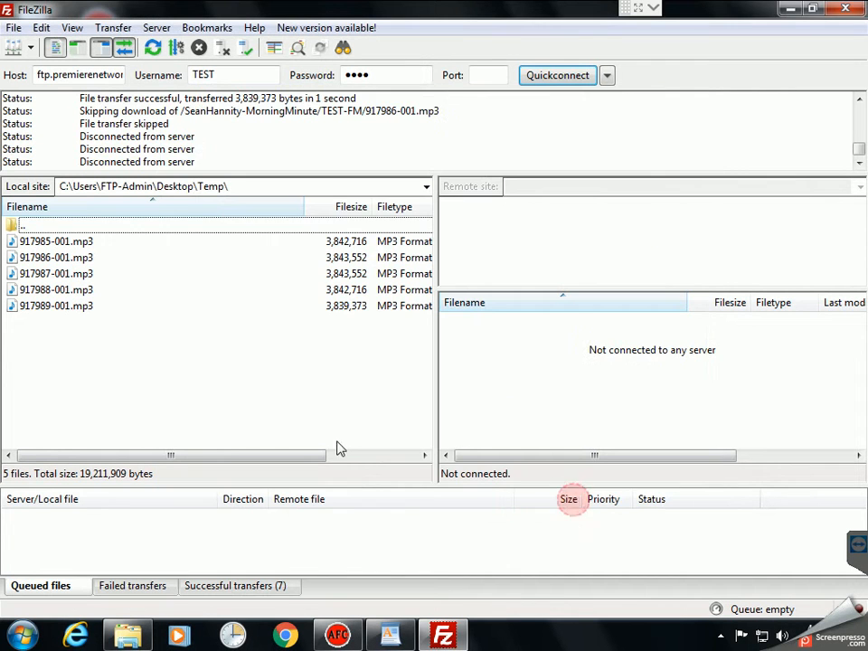
- Restart FileZilla and confirm the Hannity Morning Update entry exists in the Site Manager
left_click(849, 9)
double_click(19, 475)
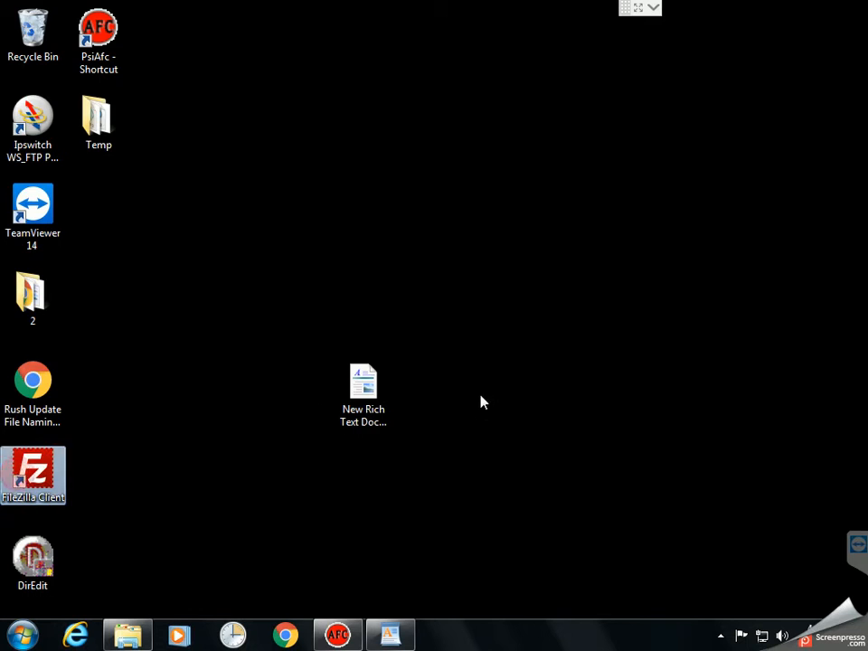
left_click(606, 588)
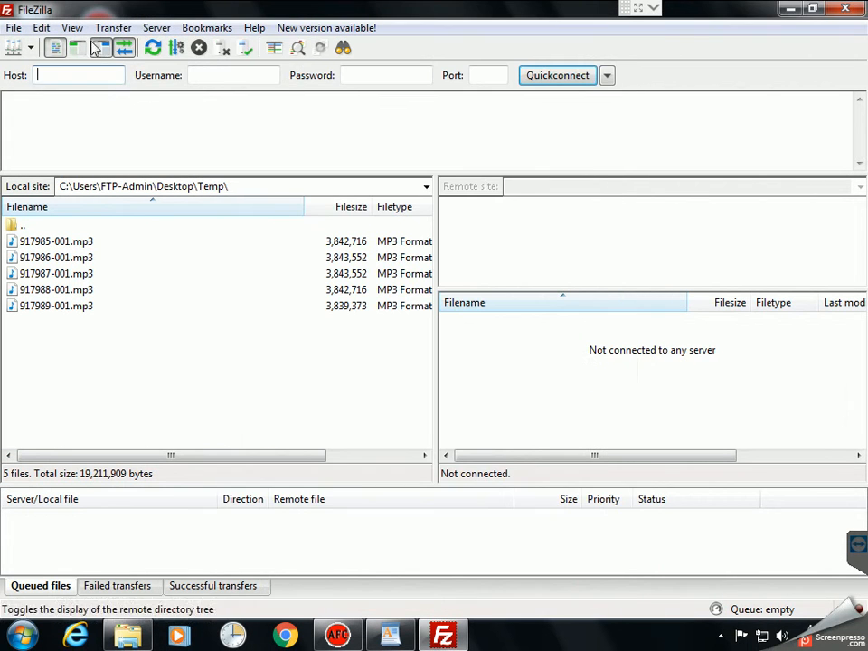
left_click(16, 29)
left_click(47, 49)
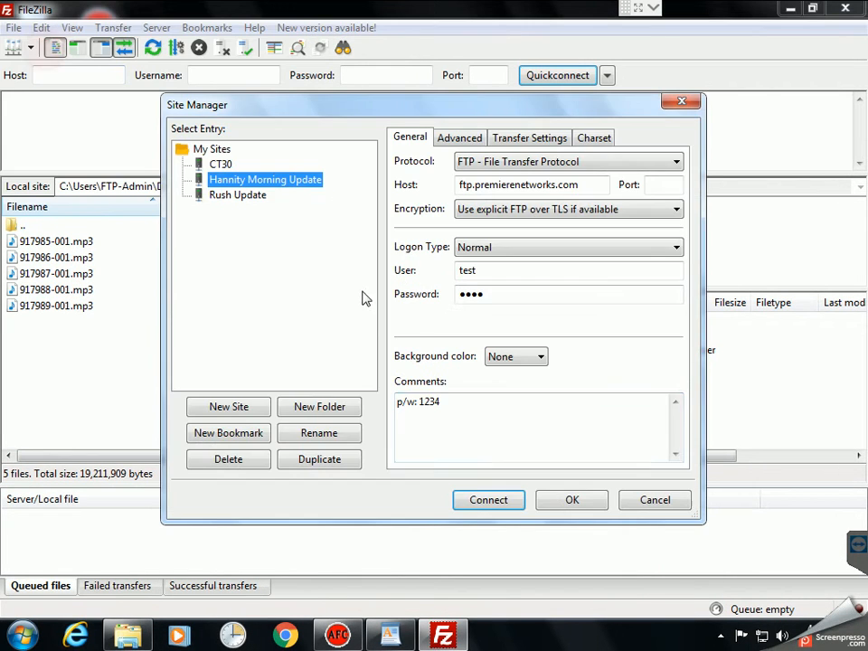
left_click(647, 506)
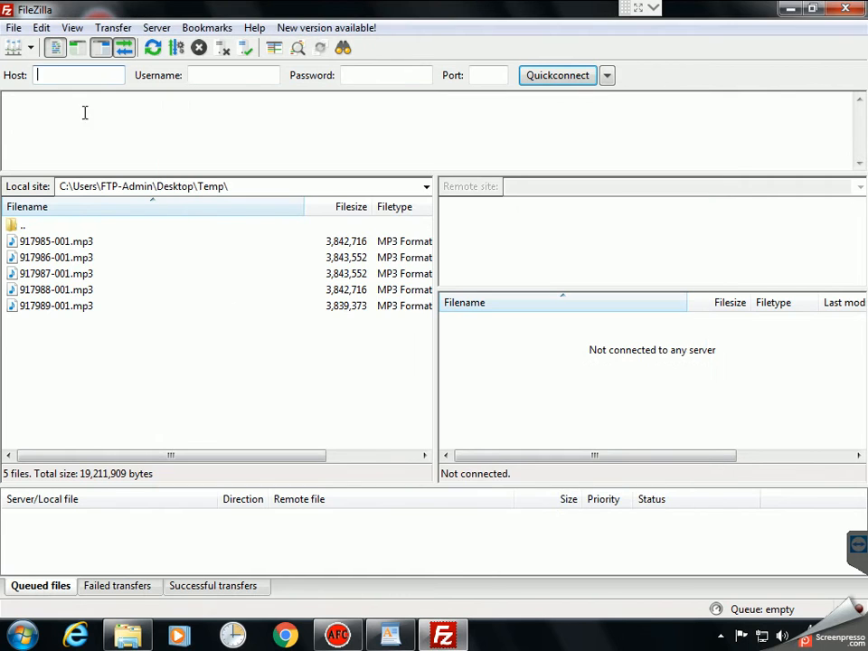
left_click(14, 49)
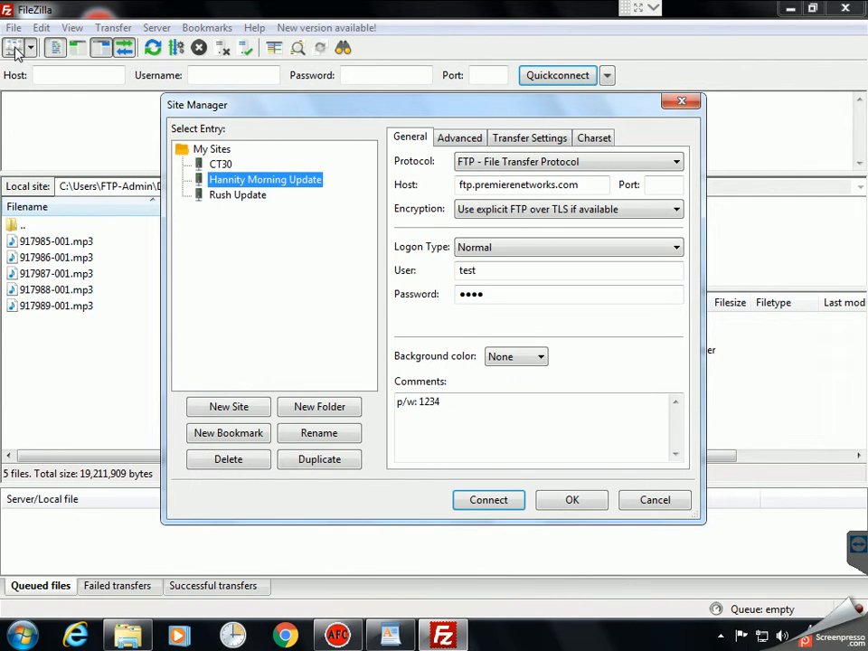
left_click(655, 502)
- Connect to Hannity Morning Update from the Site Manager dropdown
left_click(31, 50)
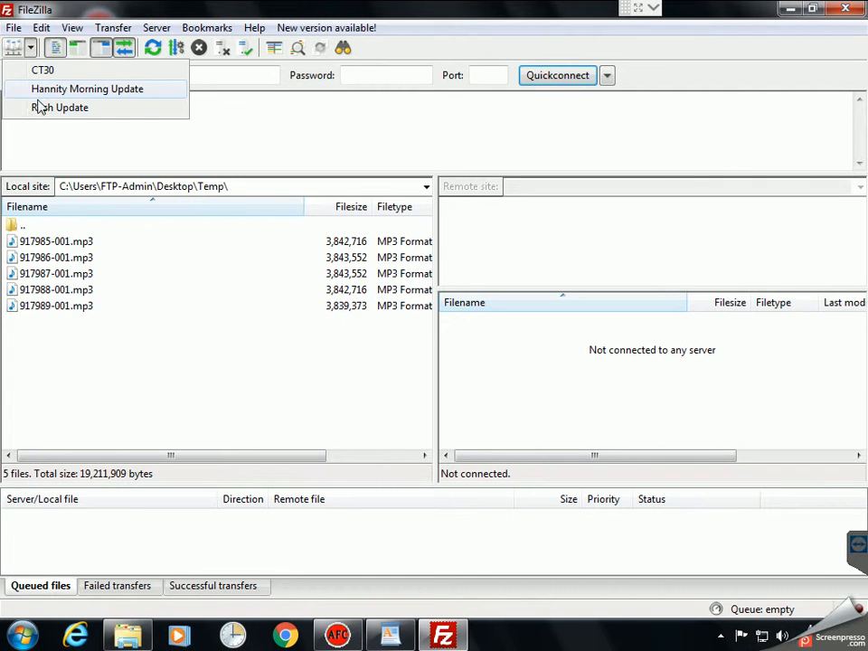
left_click(329, 153)
left_click(31, 51)
left_click(72, 90)
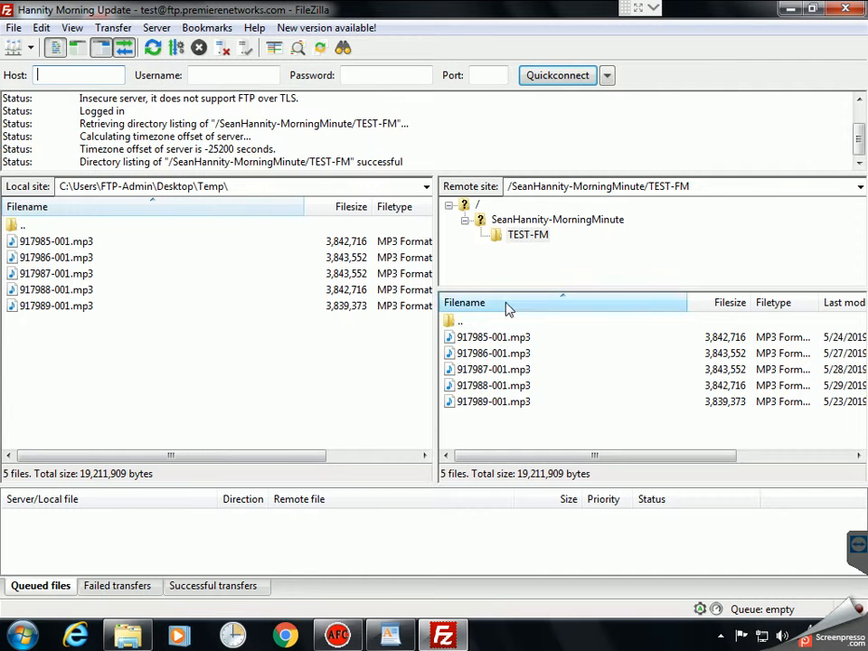
- Disconnect and browse the local pane up to the Desktop and back
left_click(223, 47)
left_click(425, 187)
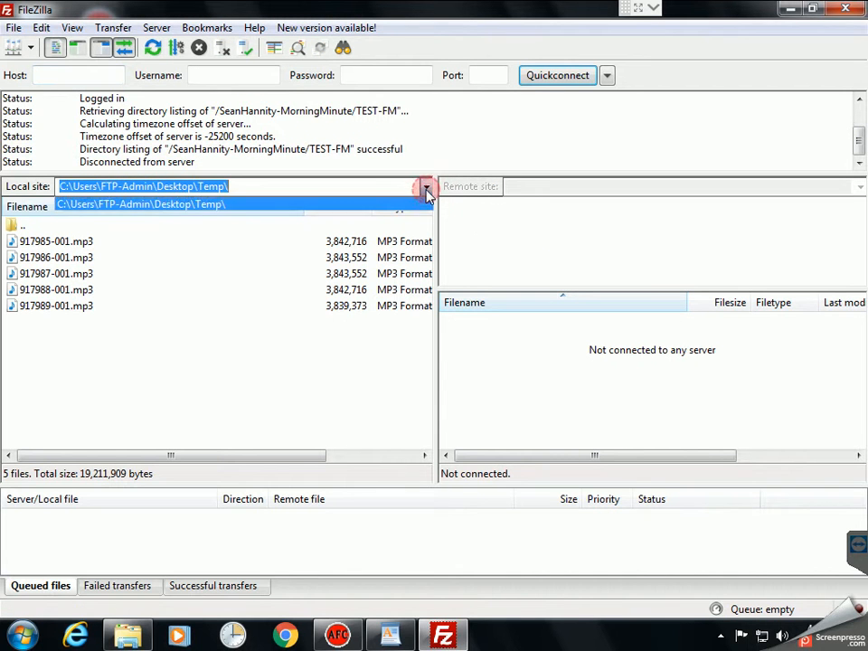
left_click(140, 204)
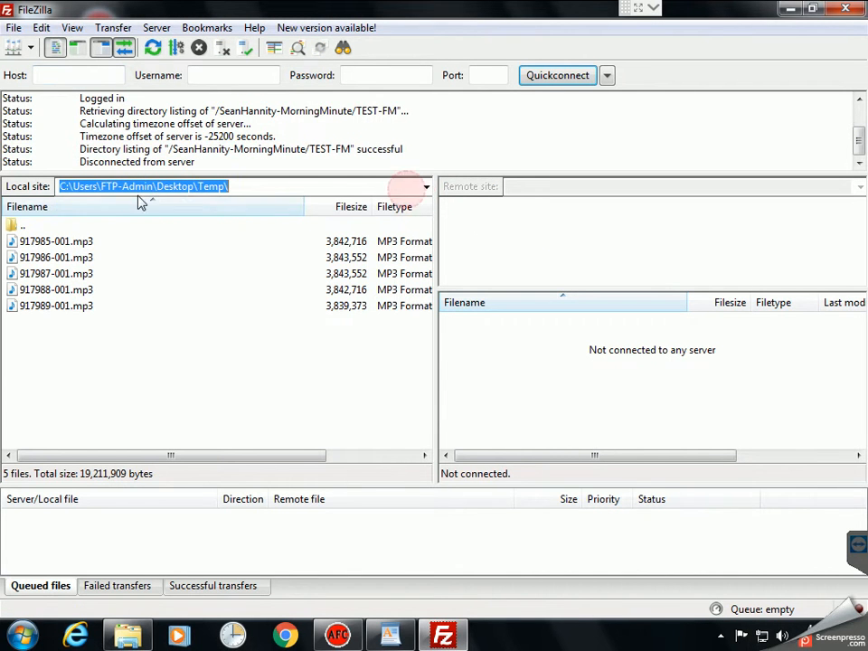
double_click(23, 225)
left_click(17, 241)
double_click(17, 241)
double_click(18, 224)
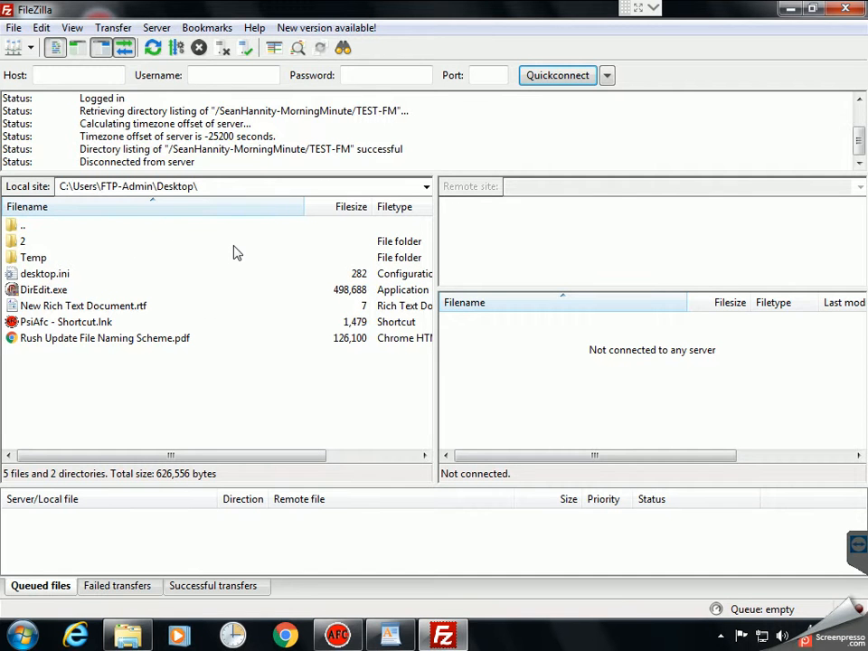
- Reconnect to Hannity Morning Update, then close FileZilla
left_click(31, 48)
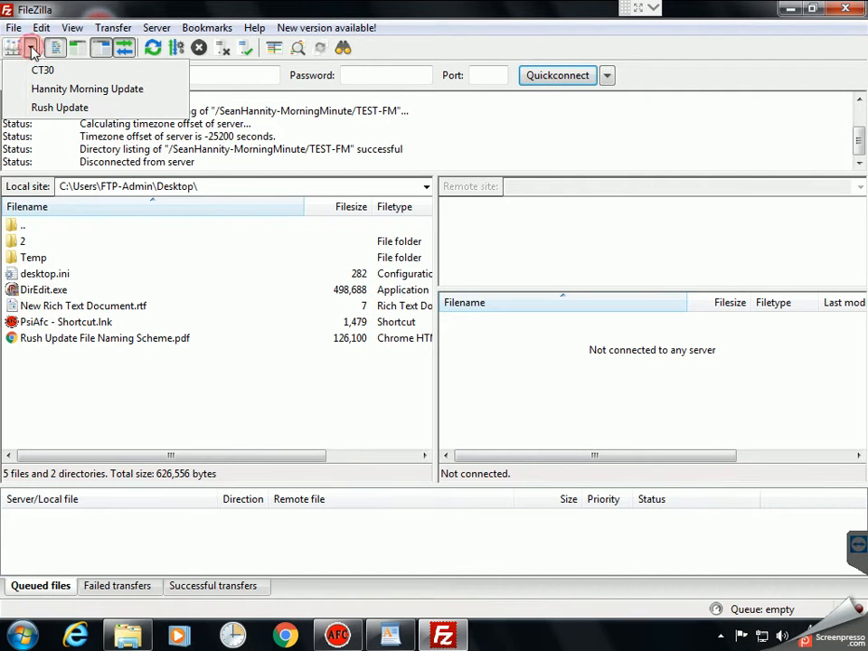
left_click(46, 88)
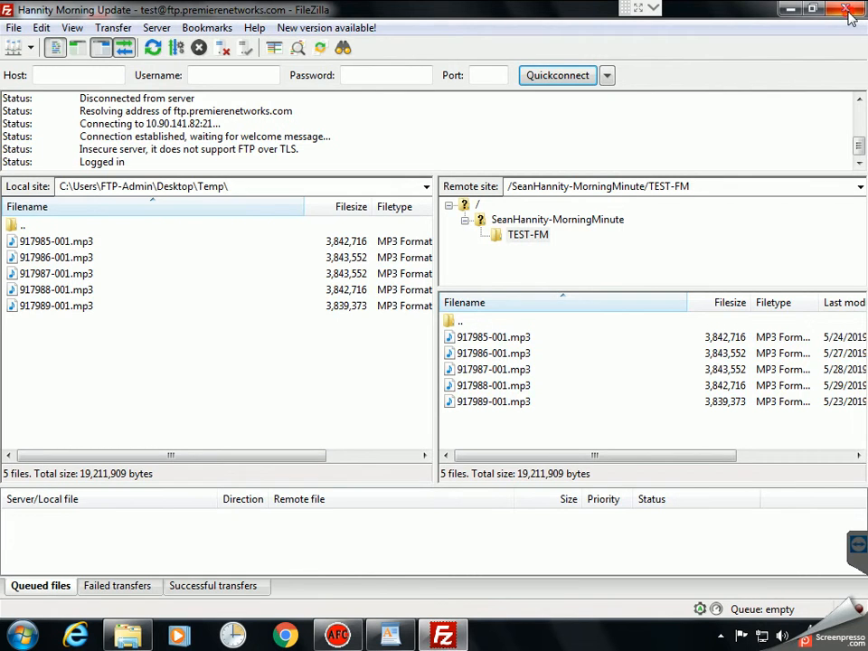
left_click(848, 11)
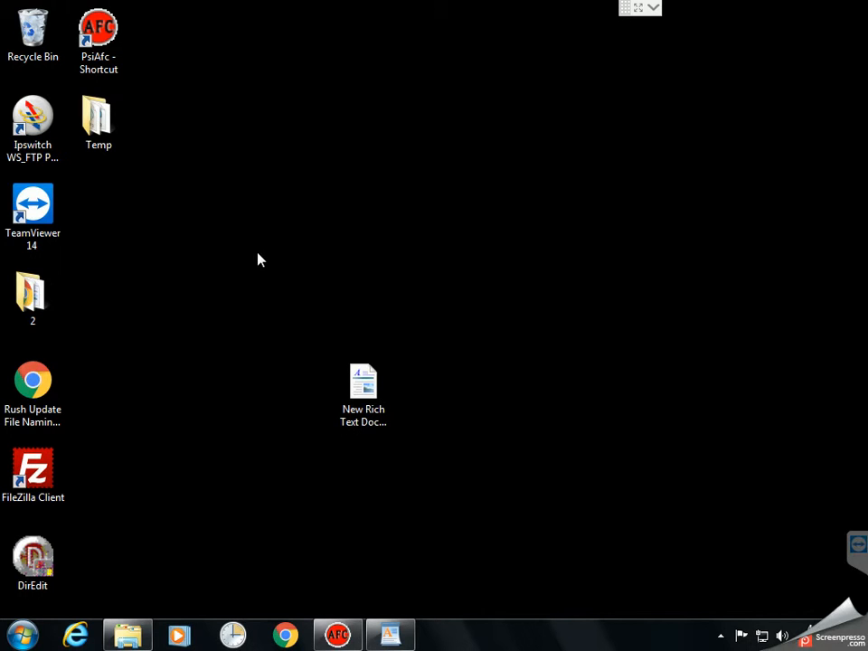
- Bring back the TEST-FM Explorer window, reposition it, and show Computer's context menu
left_click(127, 636)
left_click_drag(409, 40, 444, 53)
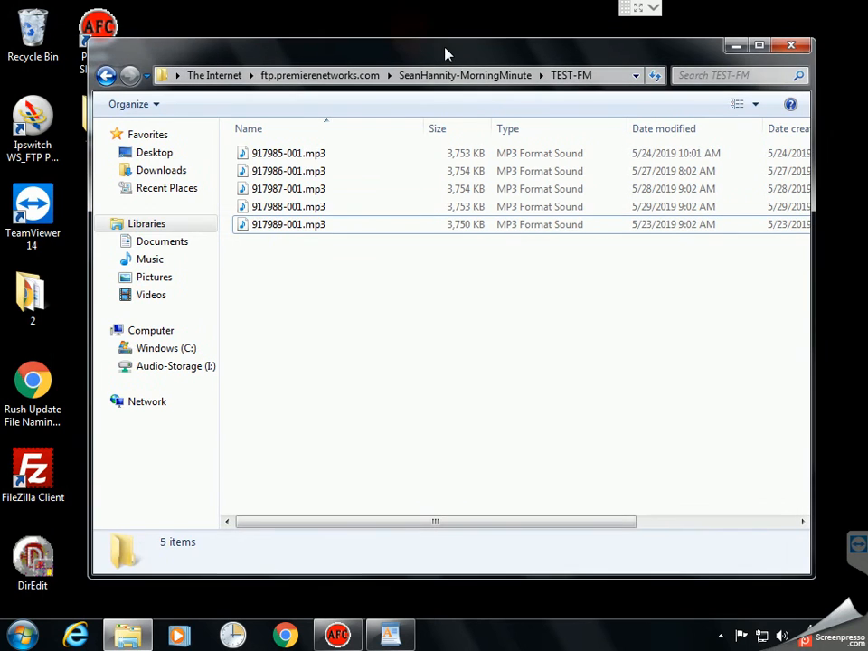
right_click(147, 330)
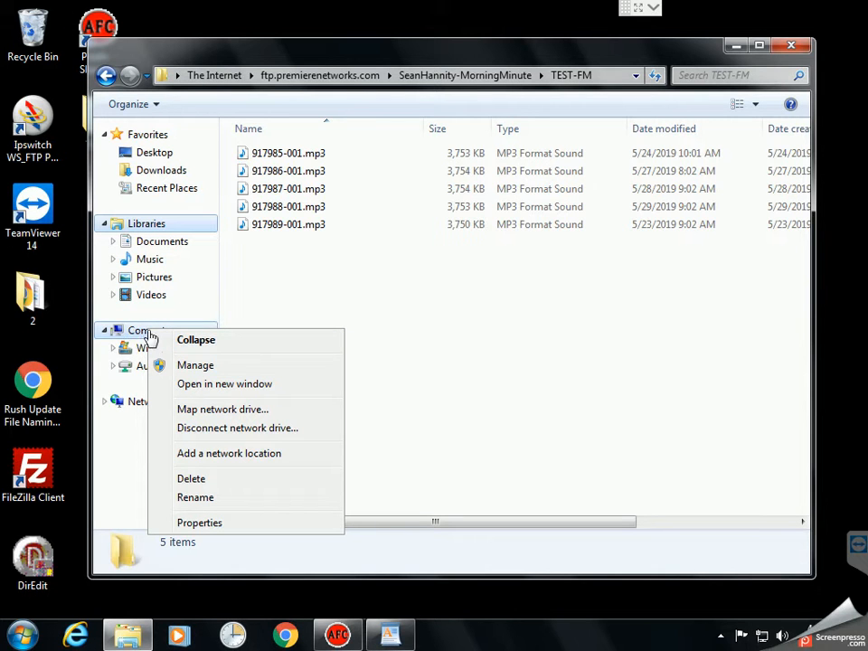
- Add a custom network location named 'Hannity MM' pointing to the pasted TEST-FM FTP address
left_click(224, 464)
left_click(599, 498)
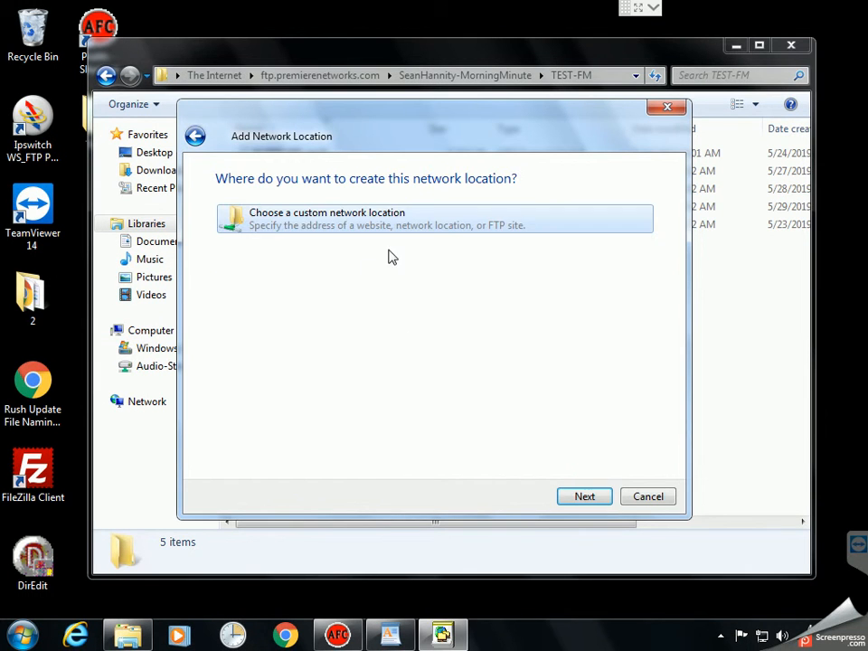
left_click(589, 498)
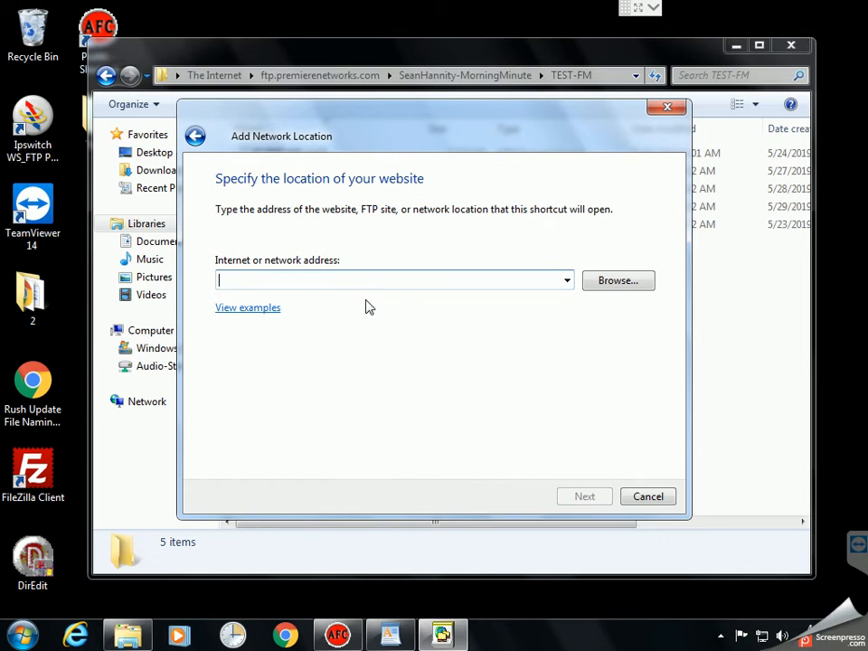
key("ctrl+v")
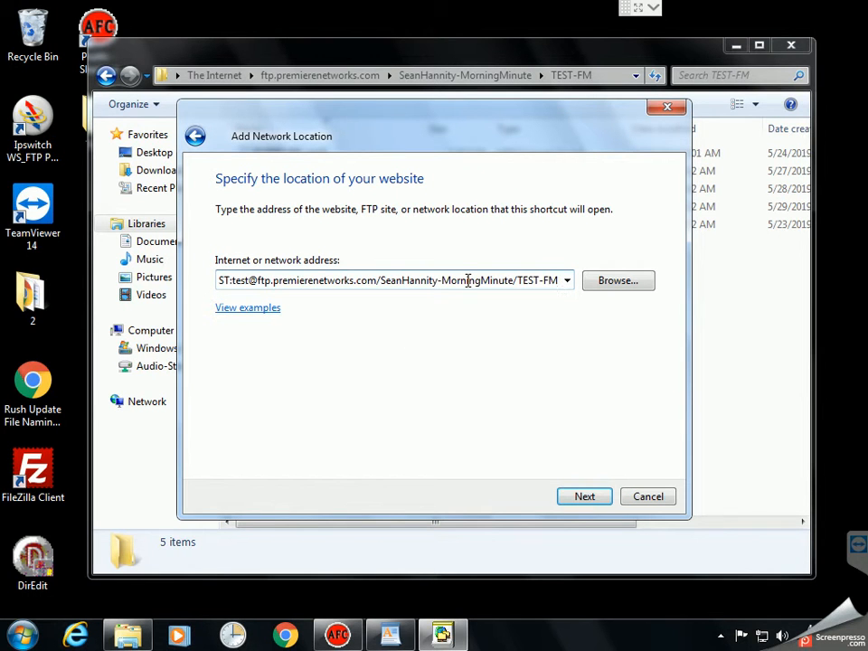
key("Home")
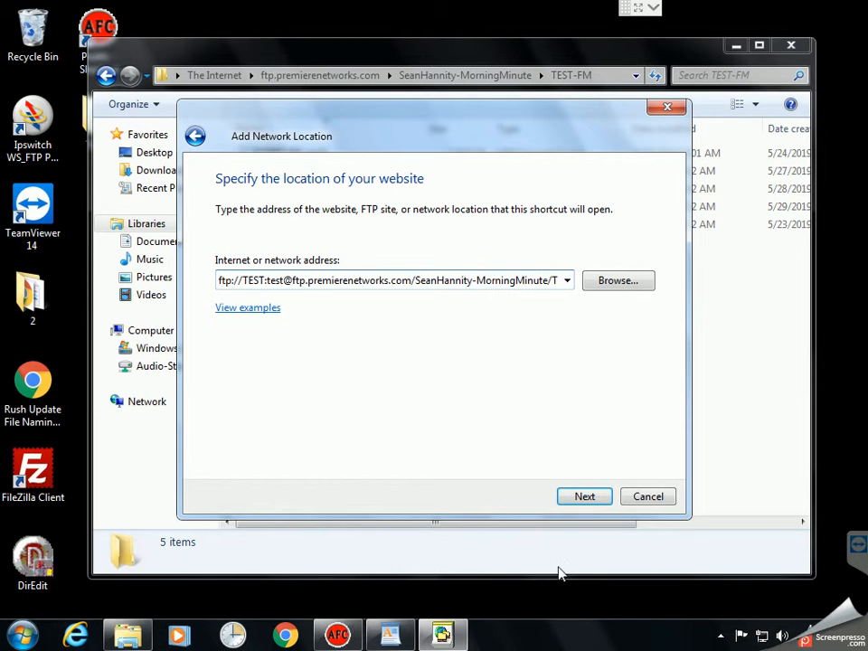
left_click(581, 501)
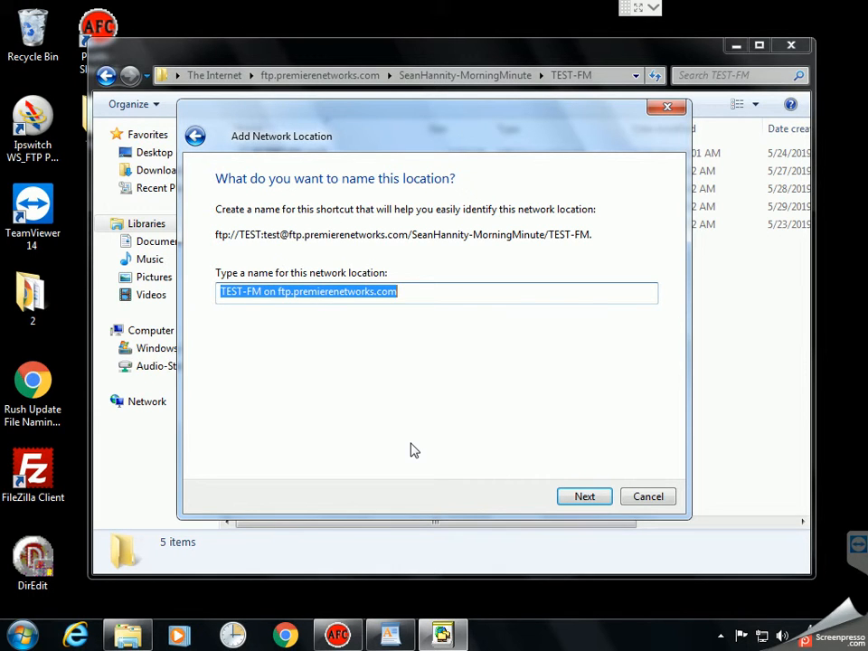
type("Hannity MM")
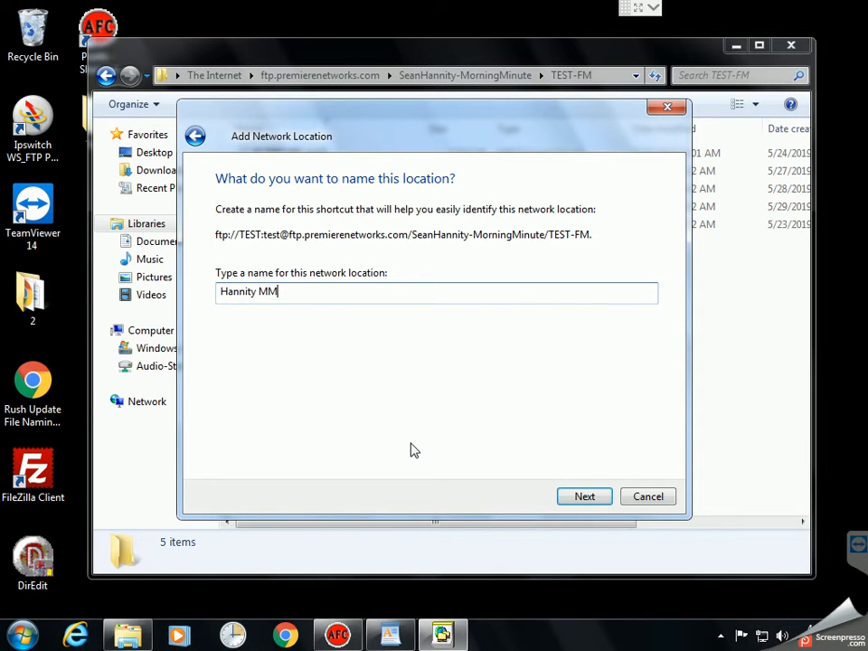
left_click(583, 503)
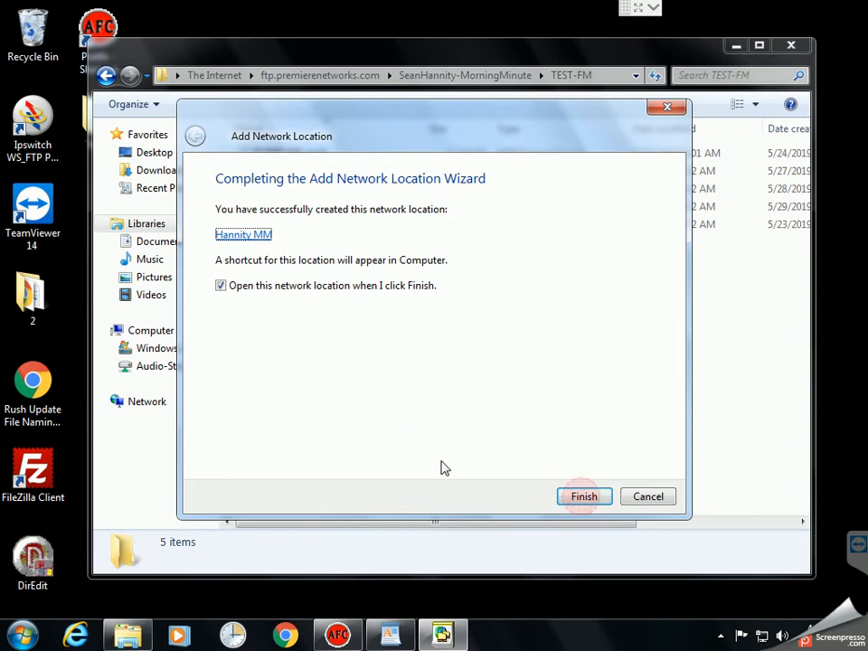
left_click(575, 498)
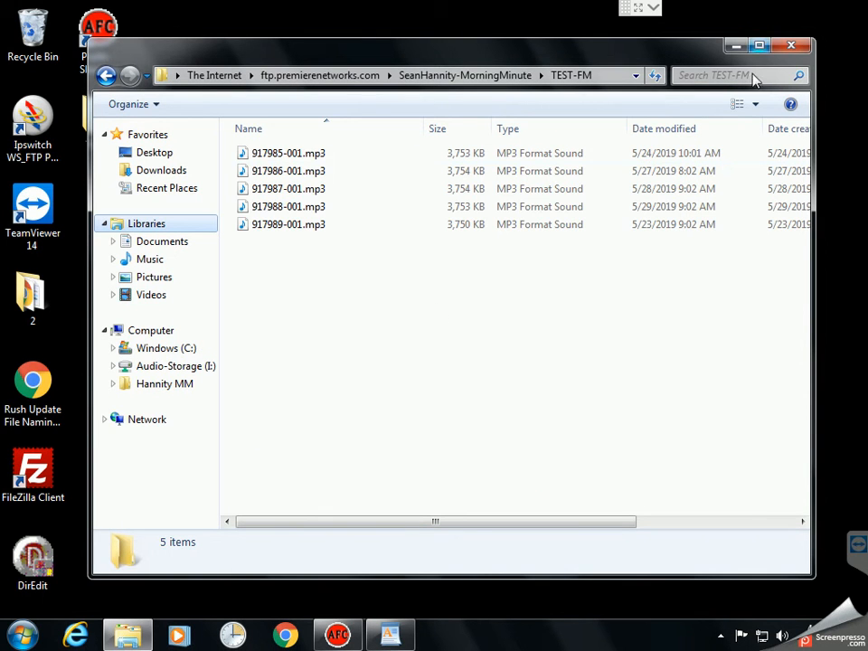
- Send a Hannity MM shortcut to the desktop and close Explorer
left_click(151, 385)
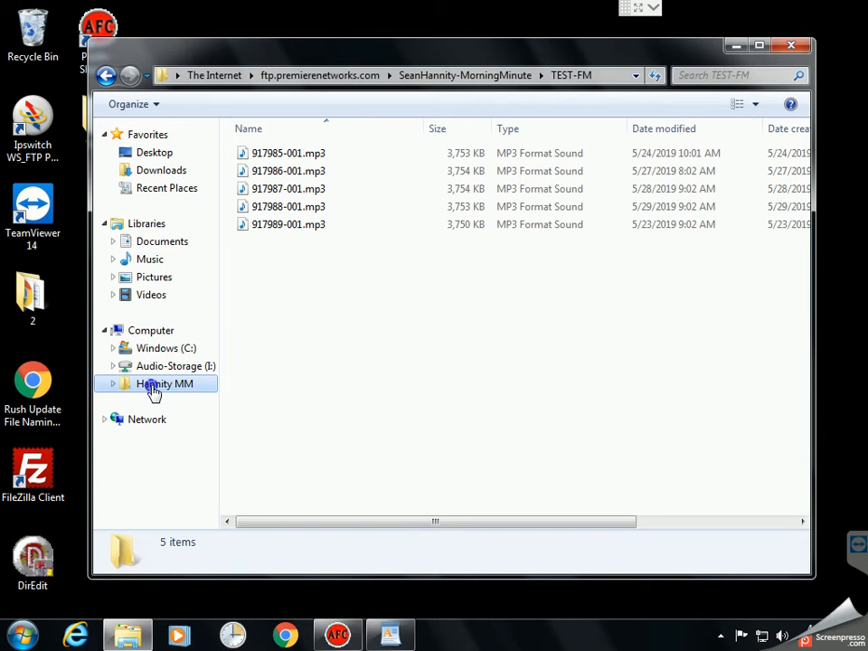
right_click(154, 388)
mouse_move(227, 262)
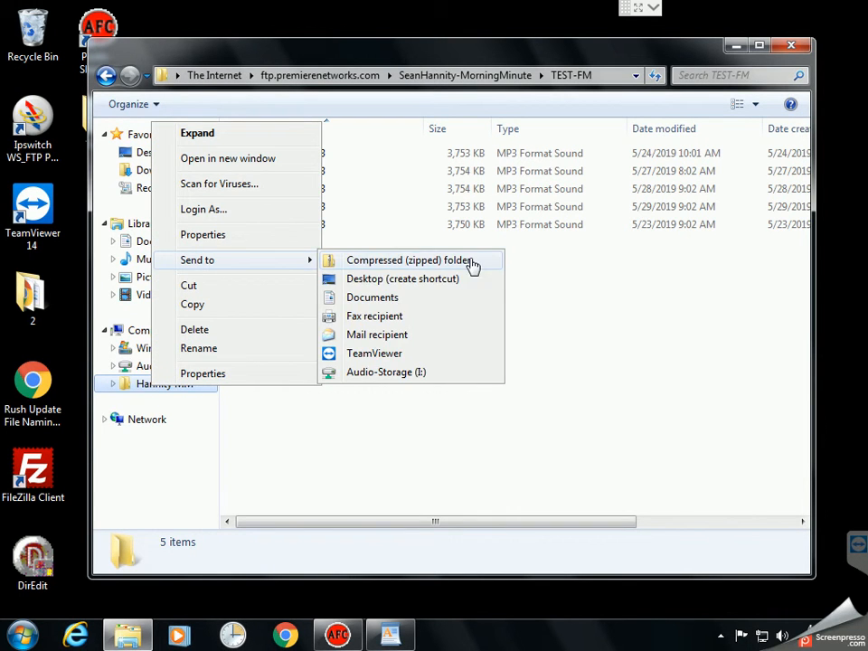
left_click(461, 283)
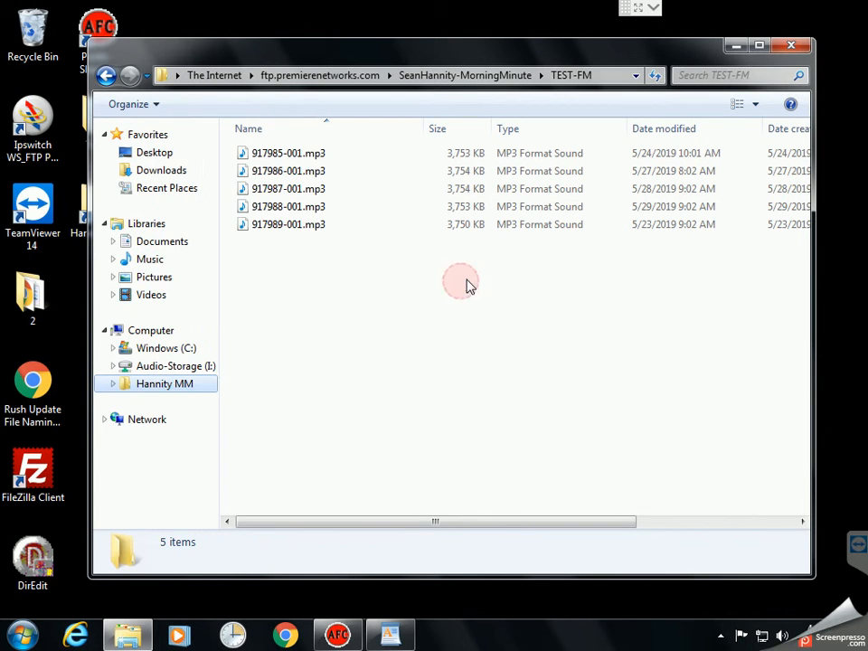
left_click(808, 47)
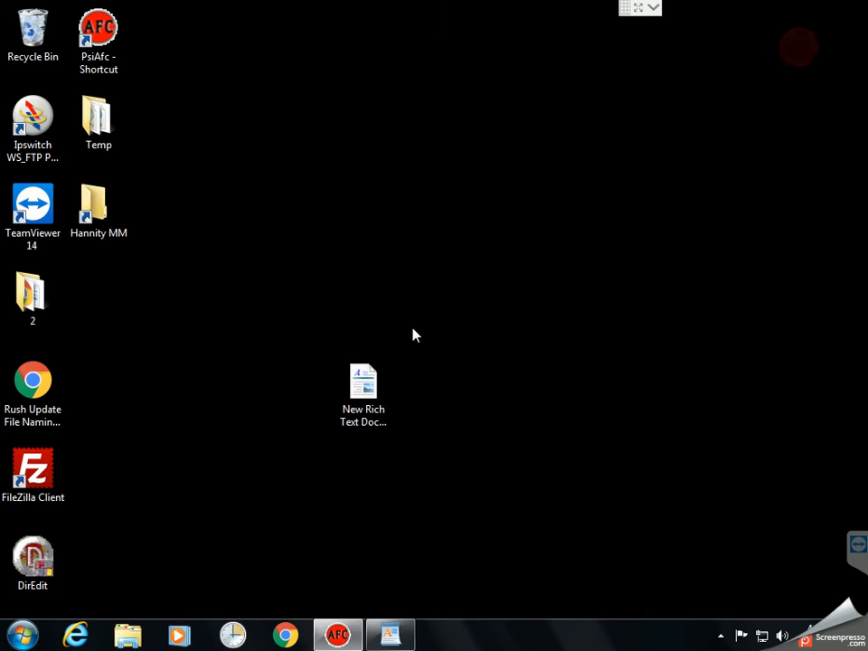
- Open the Hannity MM desktop shortcut and list its MP3 files in Details view
double_click(100, 209)
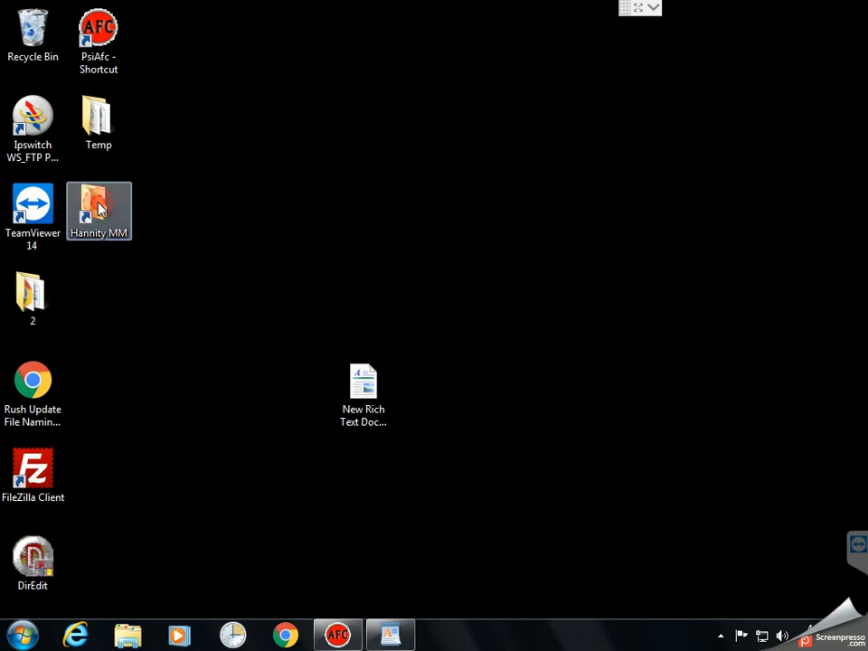
left_click_drag(422, 60, 481, 99)
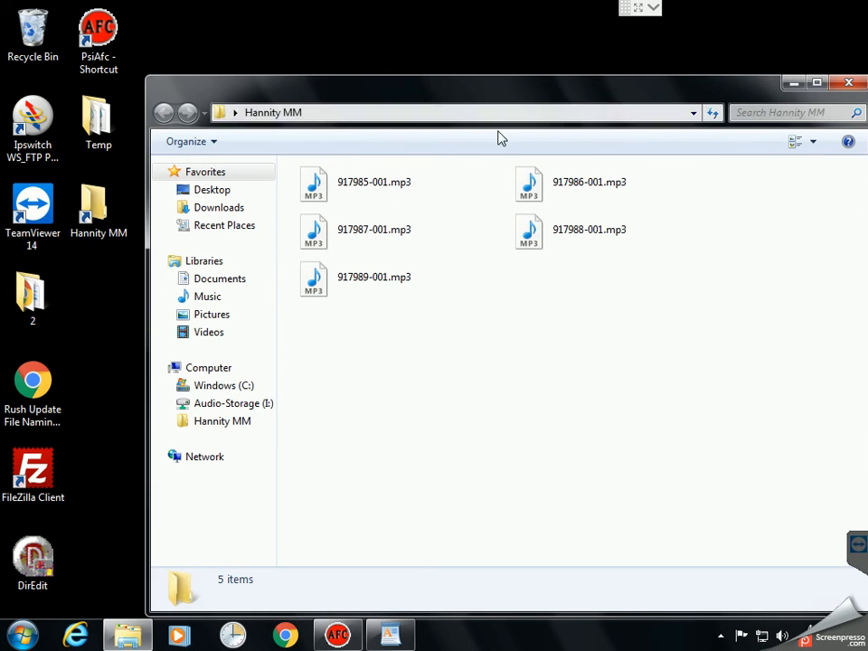
left_click(359, 112)
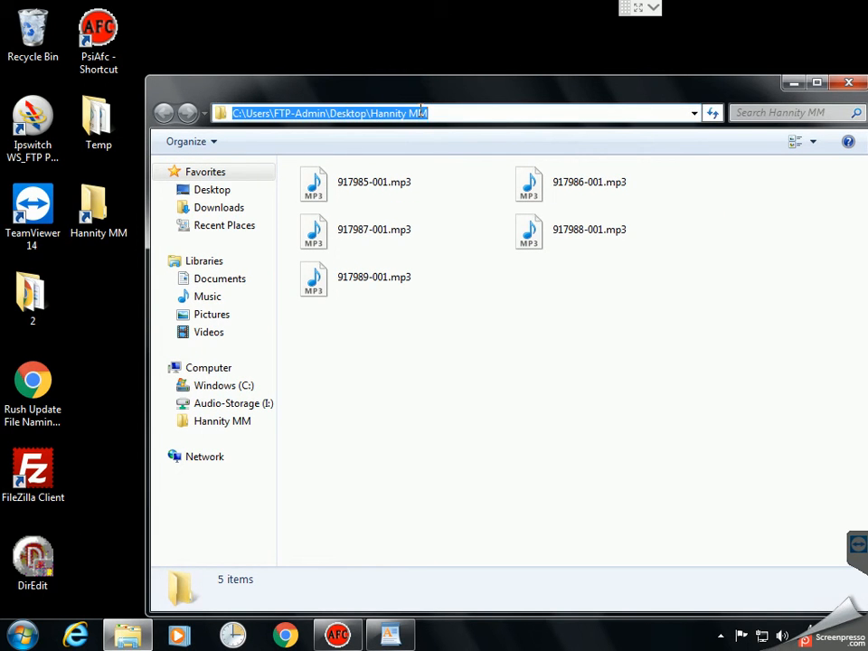
left_click(612, 405)
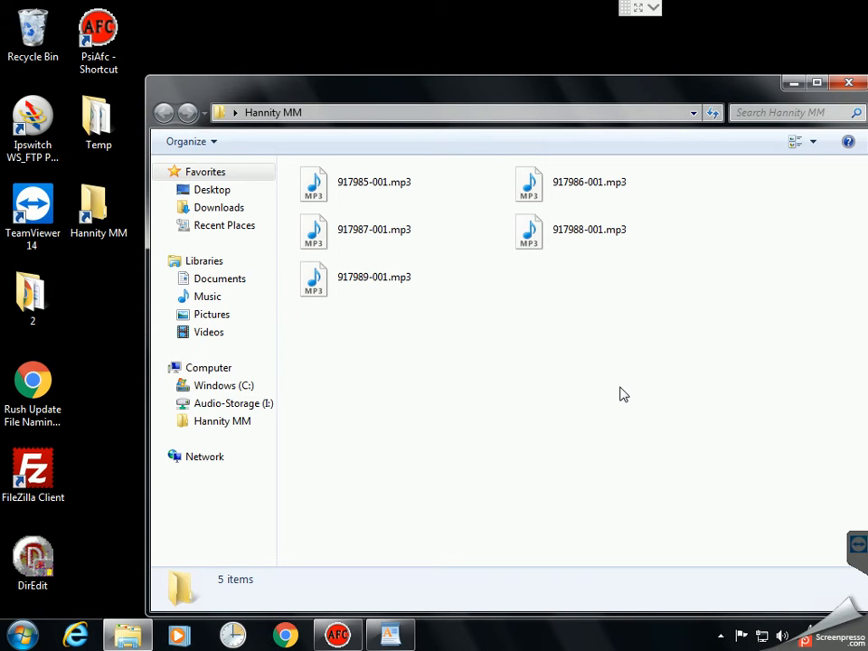
left_click(813, 141)
left_click(811, 163)
left_click_drag(655, 93, 537, 71)
left_click_drag(565, 538, 644, 539)
left_click_drag(575, 539, 495, 539)
left_click_drag(324, 81, 357, 72)
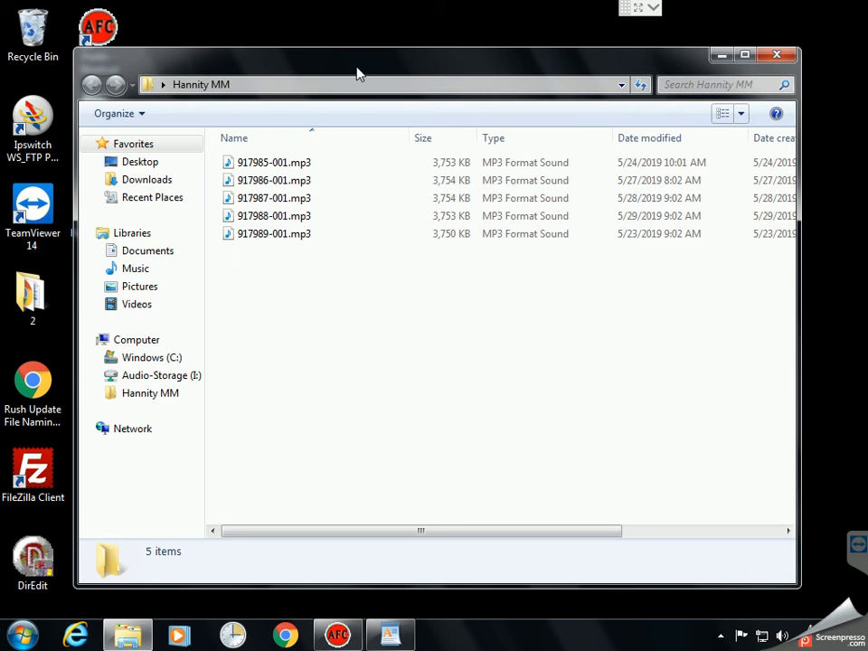